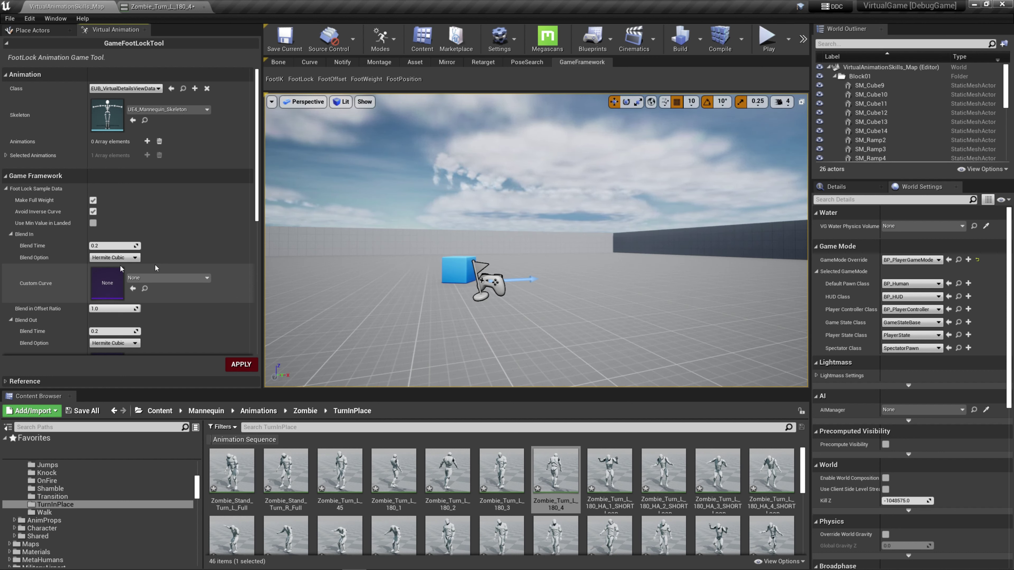
Scroll down the GameFootLockTool settings and collapse Curve Sample Data.
scroll(45, 205, down, 1)
scroll(44, 207, down, 5)
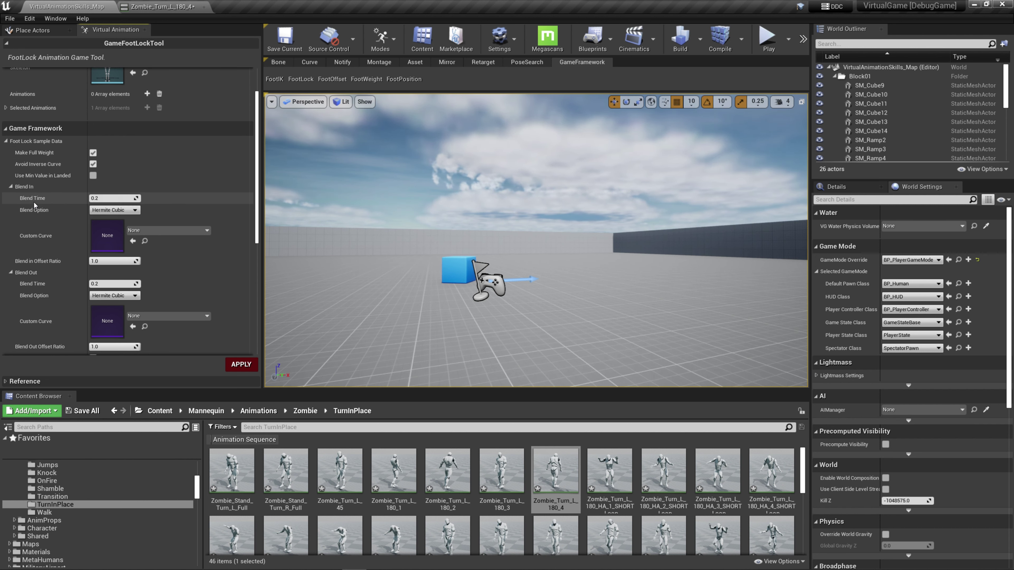
scroll(54, 176, down, 5)
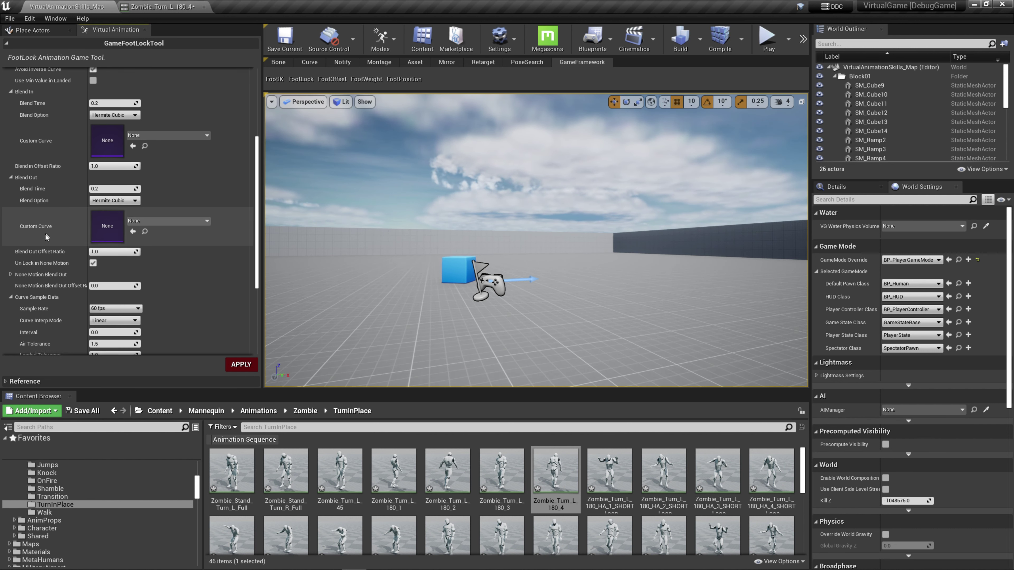
click(39, 265)
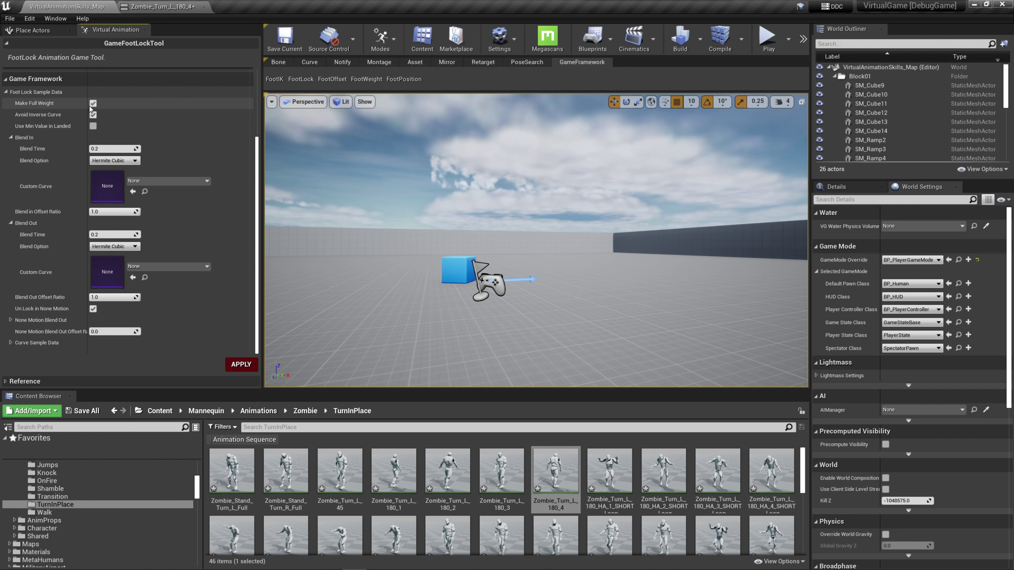
Untick Avoid Inverse Curve and Un Lock in None Motion, then open Zombie_Turn_L_180_4.
click(93, 114)
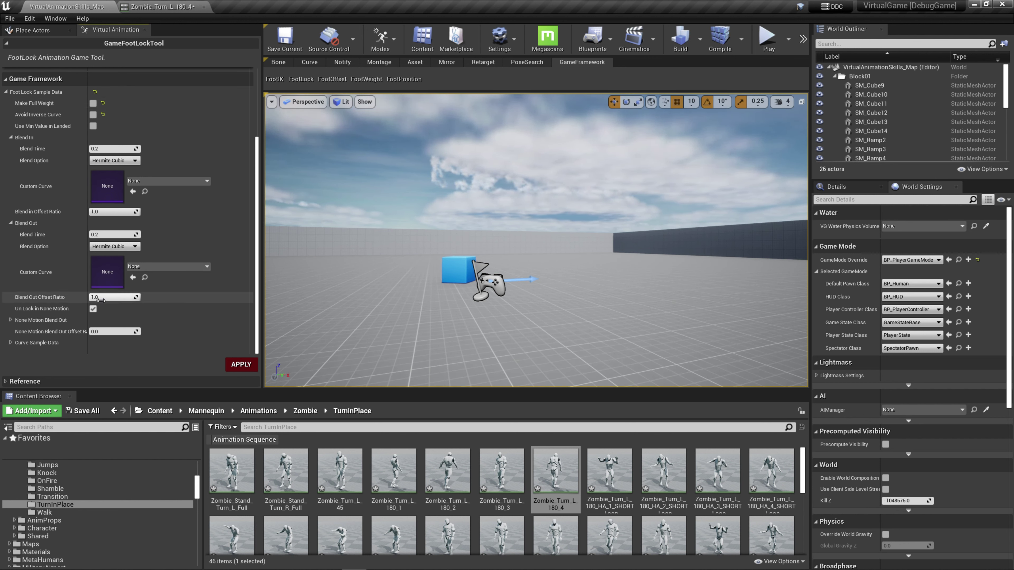
click(93, 310)
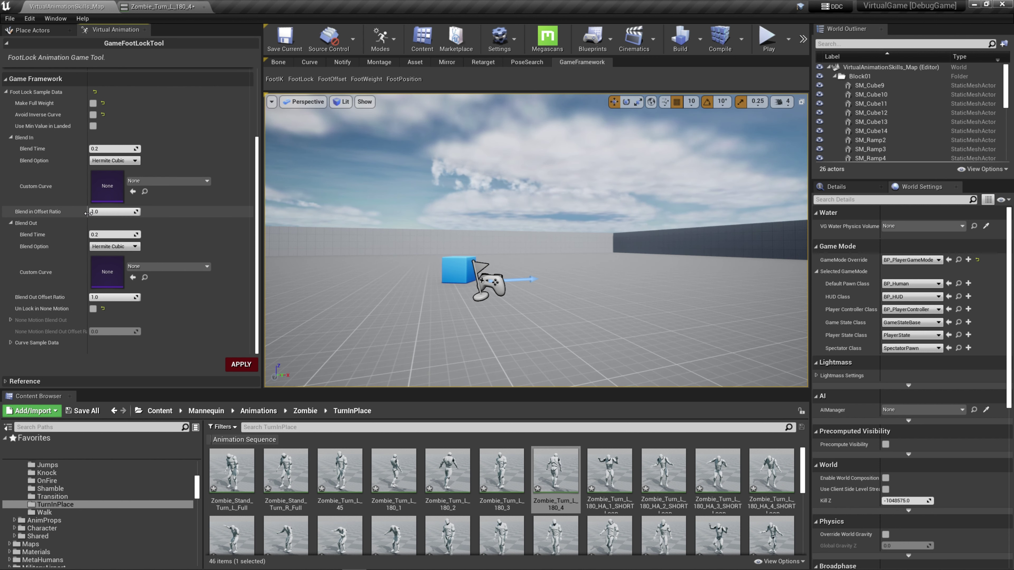
double_click(543, 467)
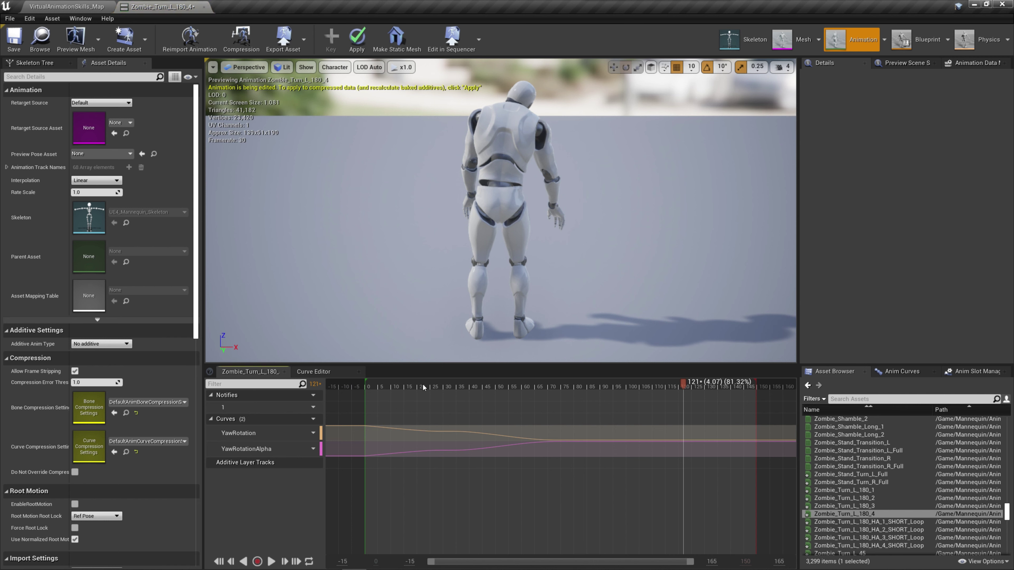
Generate the foot lock curves with APPLY and reopen Zombie_Turn_L_180_4.
drag(423, 384, 652, 401)
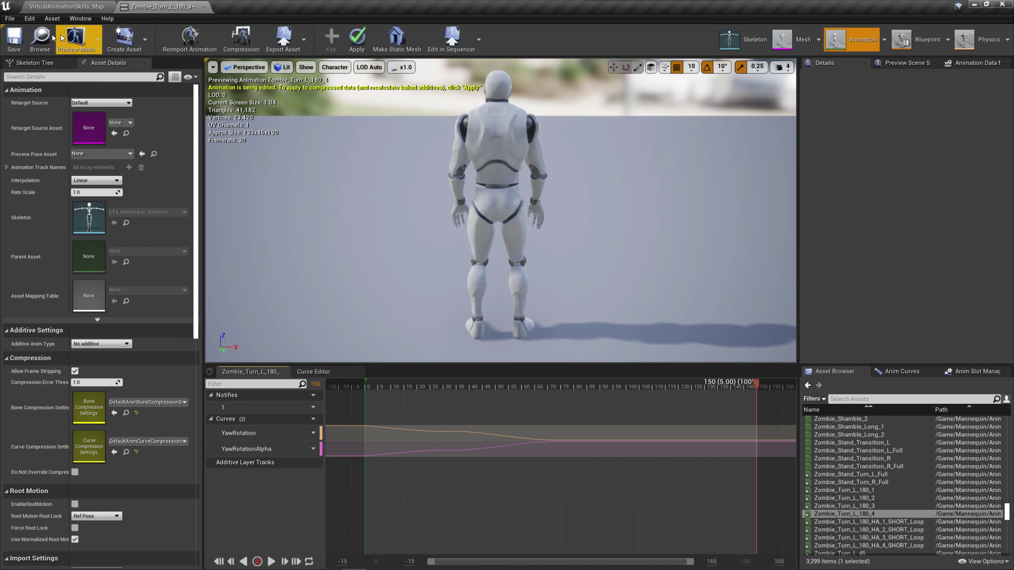
click(67, 7)
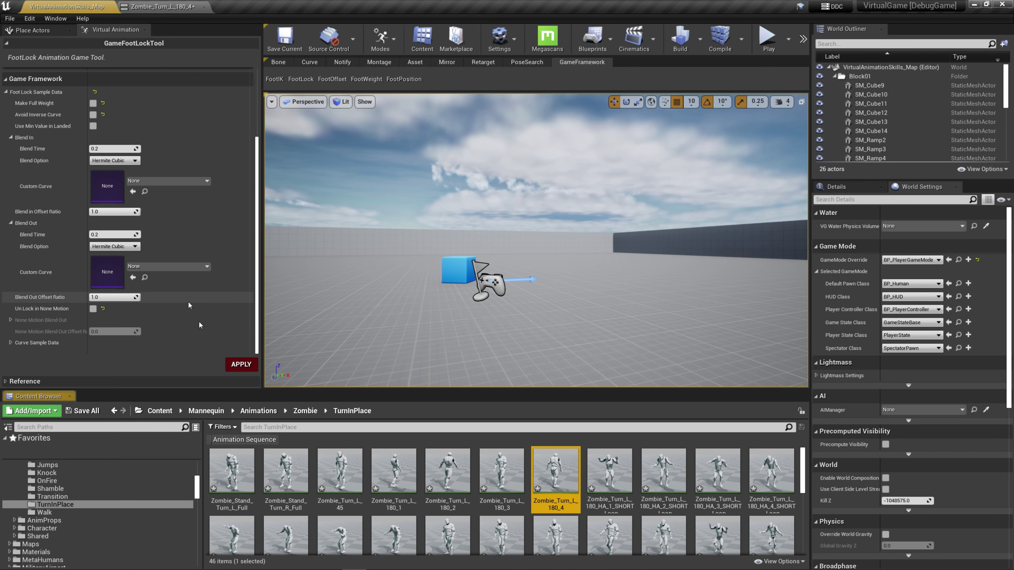
click(236, 365)
double_click(546, 473)
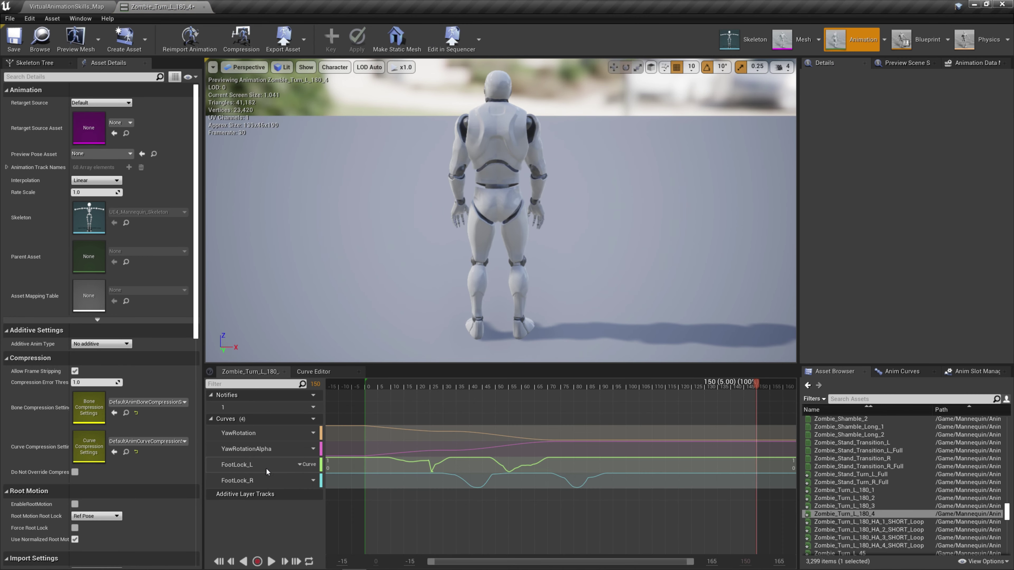
Inspect FootLock_L in the curve editor, reading a key while scrubbing frames 24 to 44.
double_click(412, 468)
drag(386, 401, 435, 401)
click(406, 453)
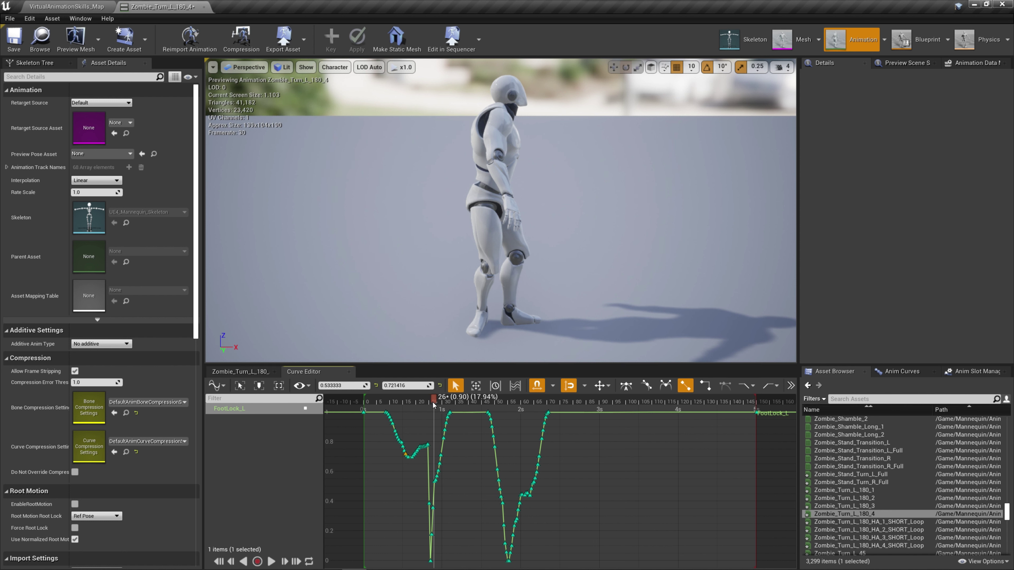
drag(432, 401, 579, 414)
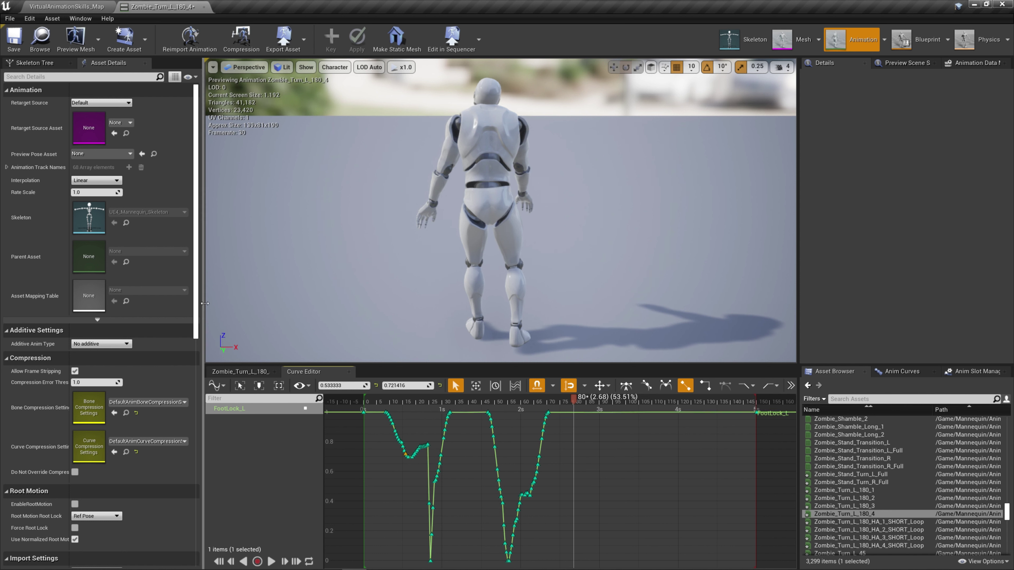
click(101, 5)
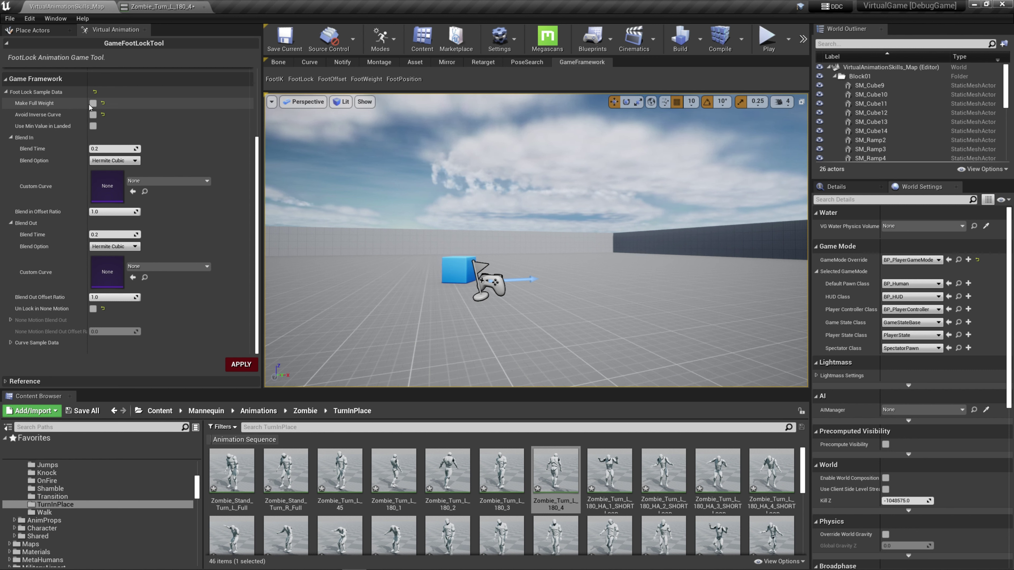
Regenerate the curves with full weight and inspect FootLock_L's first key while scrubbing forward.
click(240, 365)
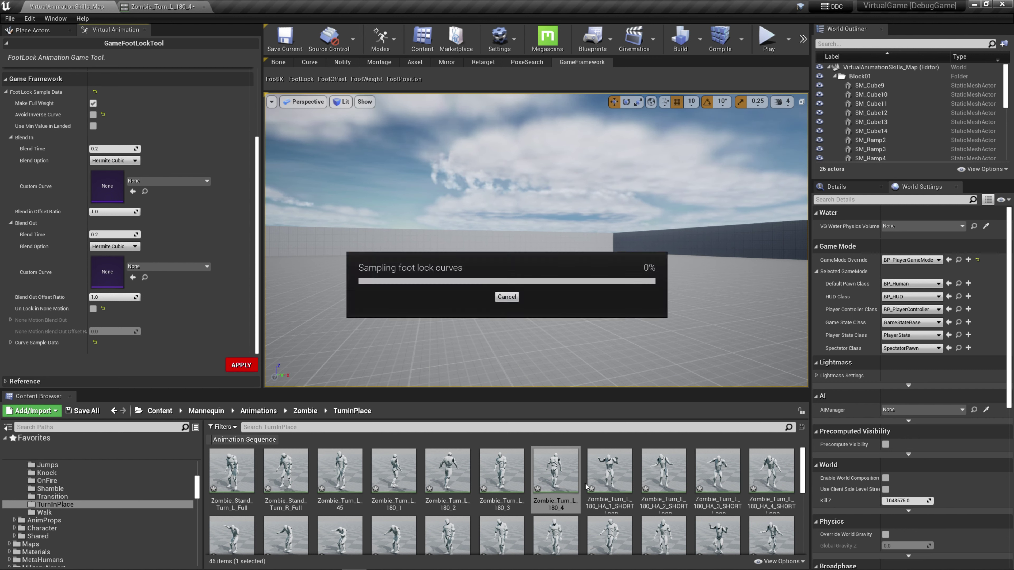
double_click(559, 471)
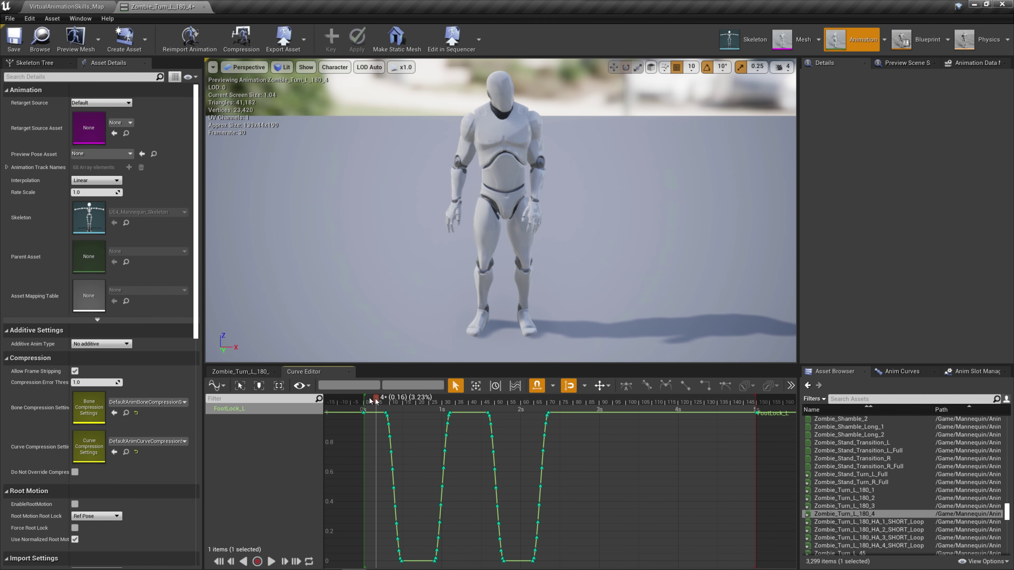
click(240, 371)
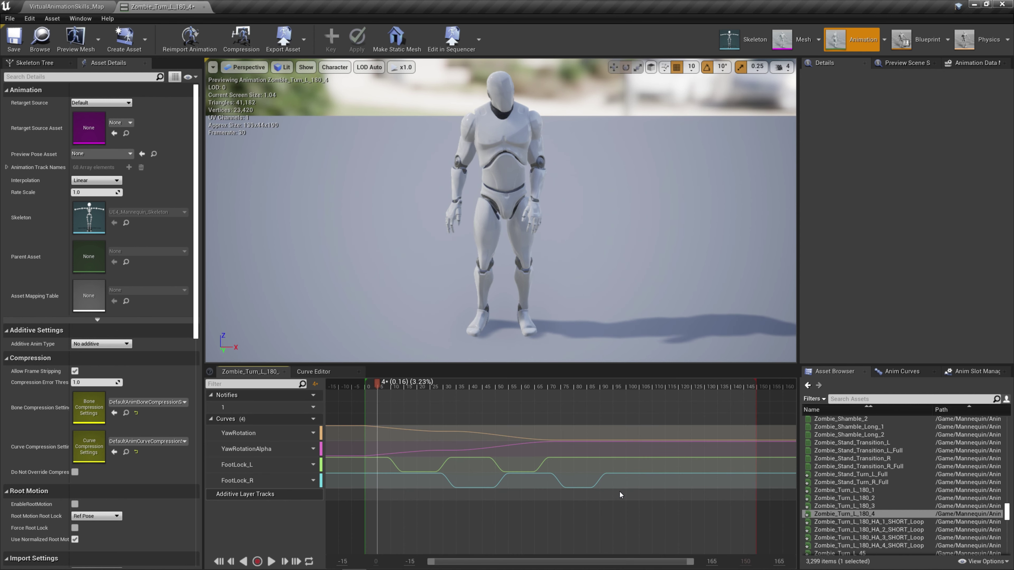
click(446, 466)
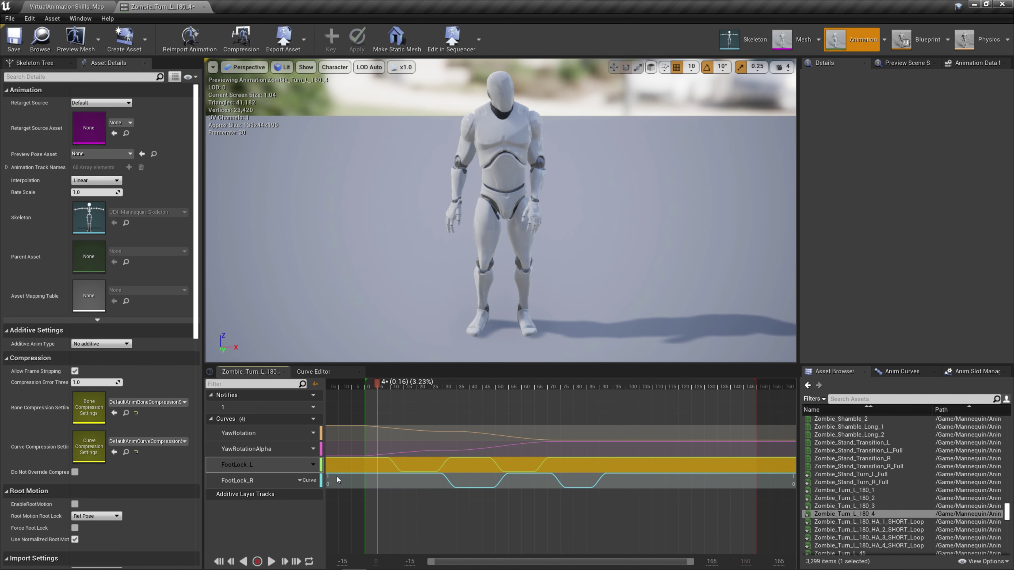
double_click(337, 471)
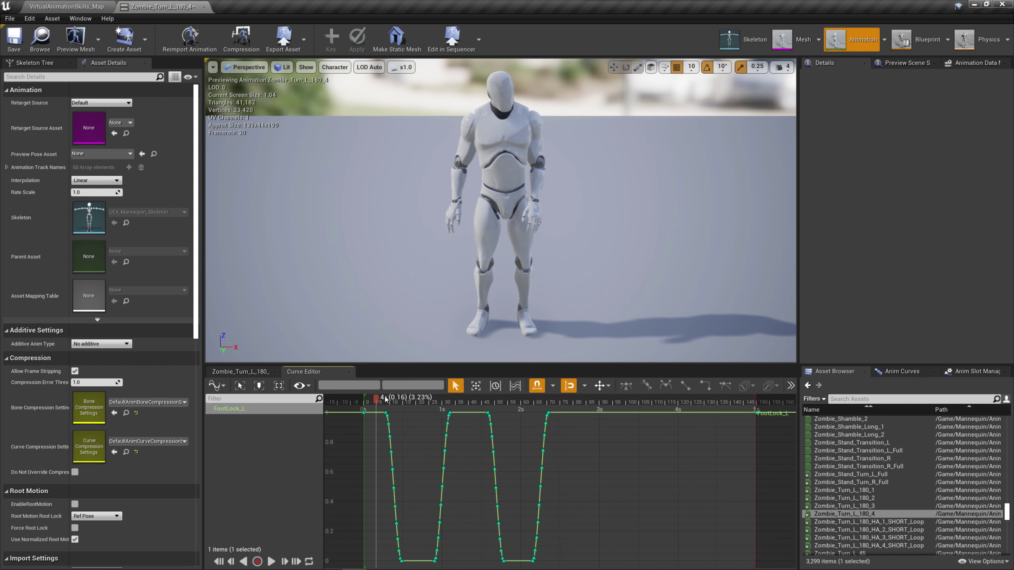
click(360, 411)
drag(372, 418, 370, 408)
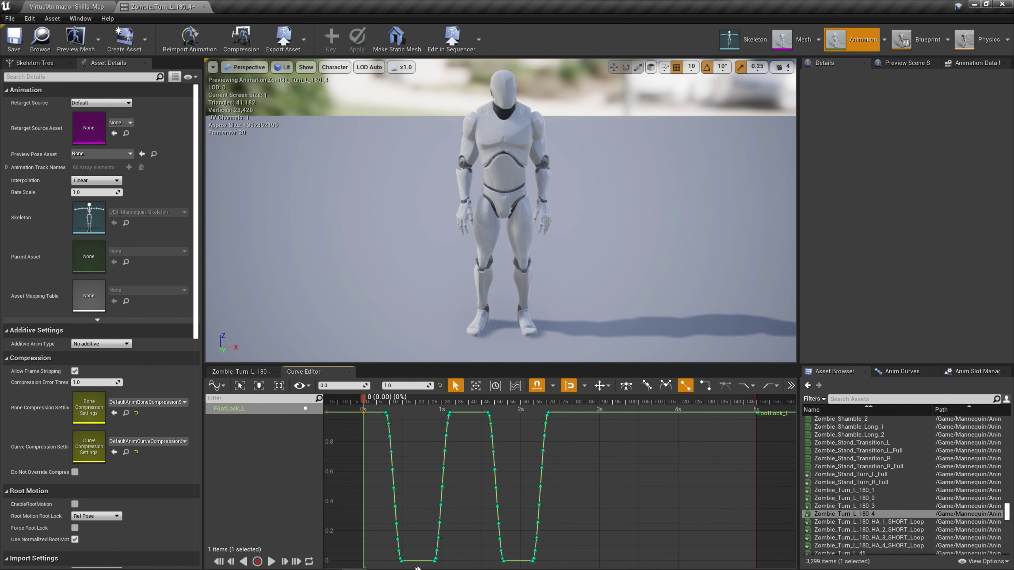
mouse_move(434, 562)
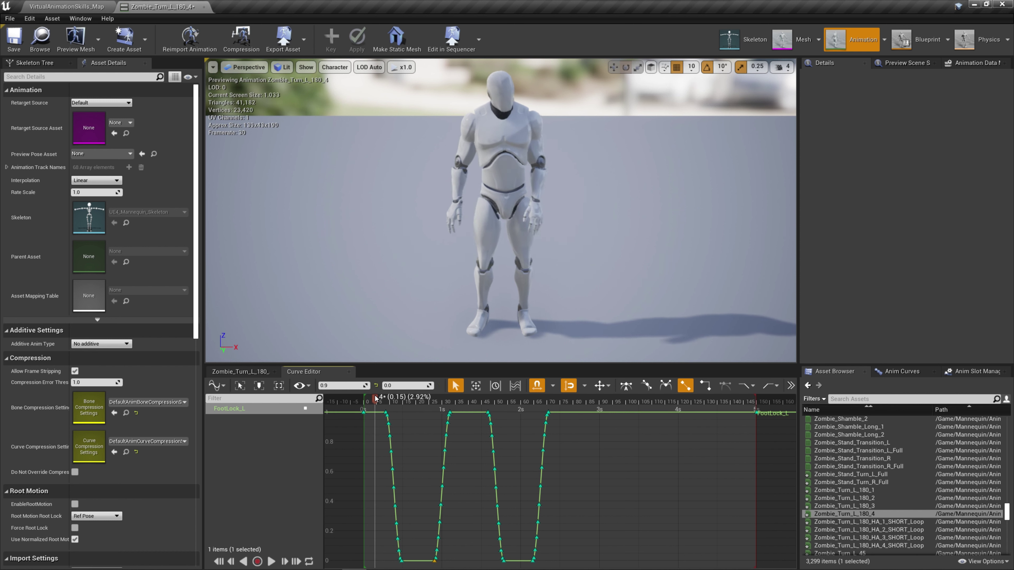
drag(362, 398, 756, 420)
Open FootLock_R in the curve editor and scrub back to frame 47.
click(241, 371)
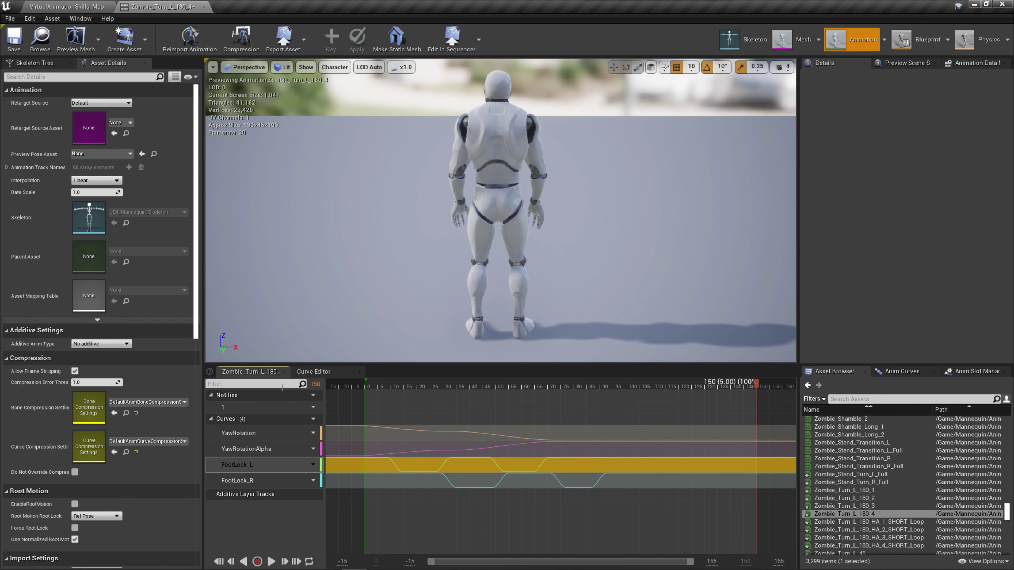
double_click(435, 480)
drag(436, 401, 586, 417)
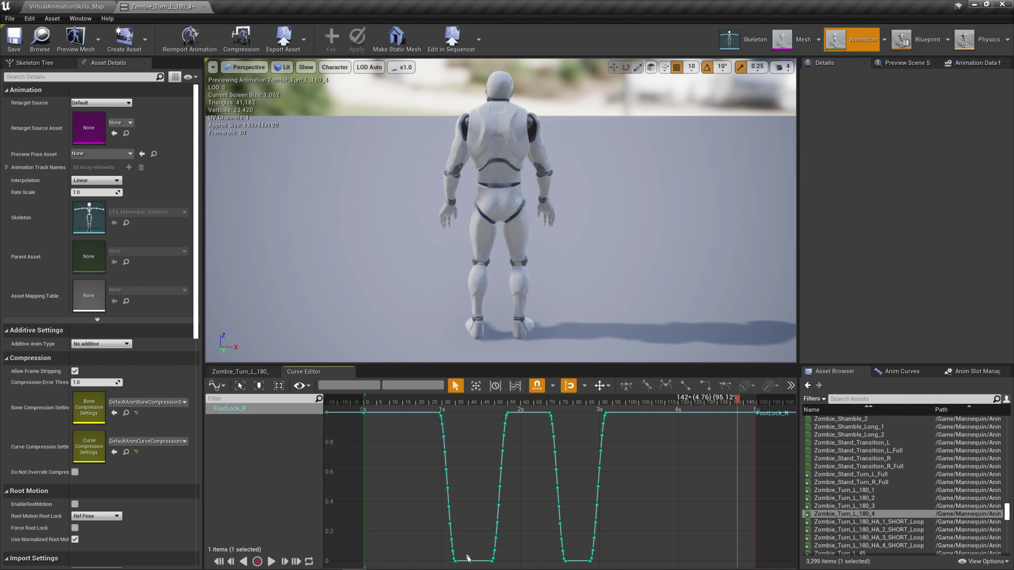
click(89, 4)
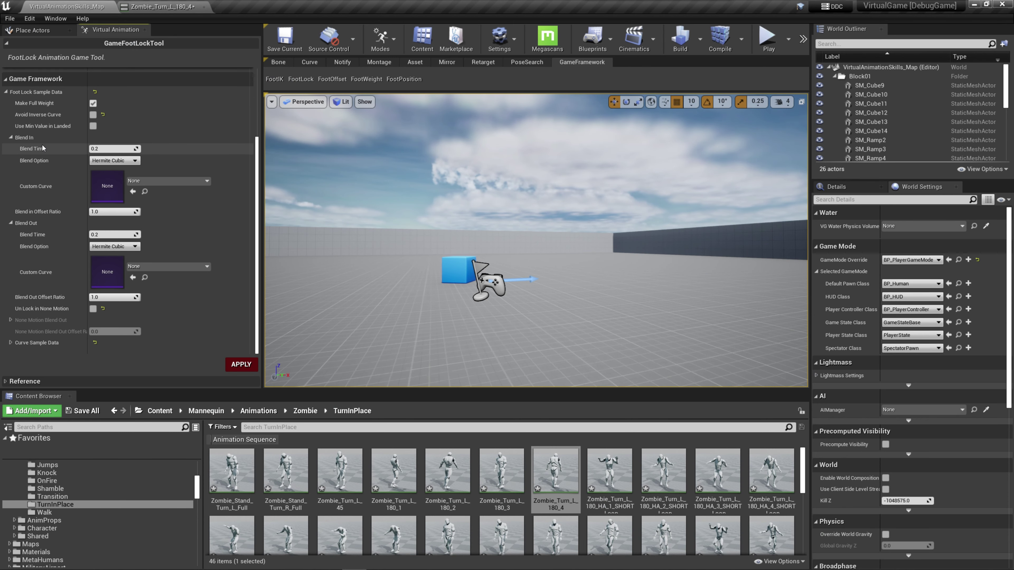
Set Blend In and Blend Out times to 0, regenerate, and scrub the curve to frame 39.
drag(97, 149, 76, 149)
drag(100, 234, 77, 234)
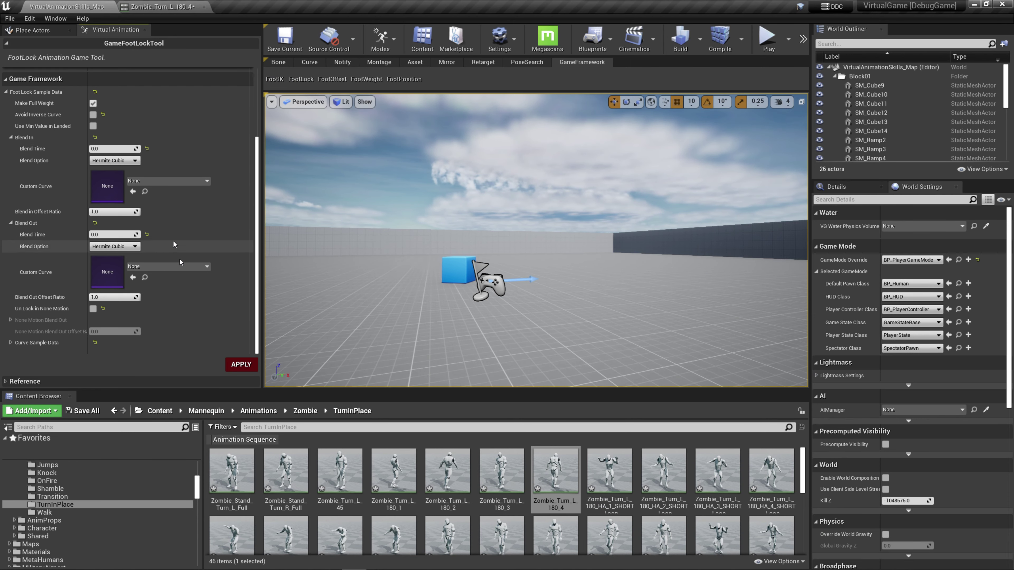
click(255, 364)
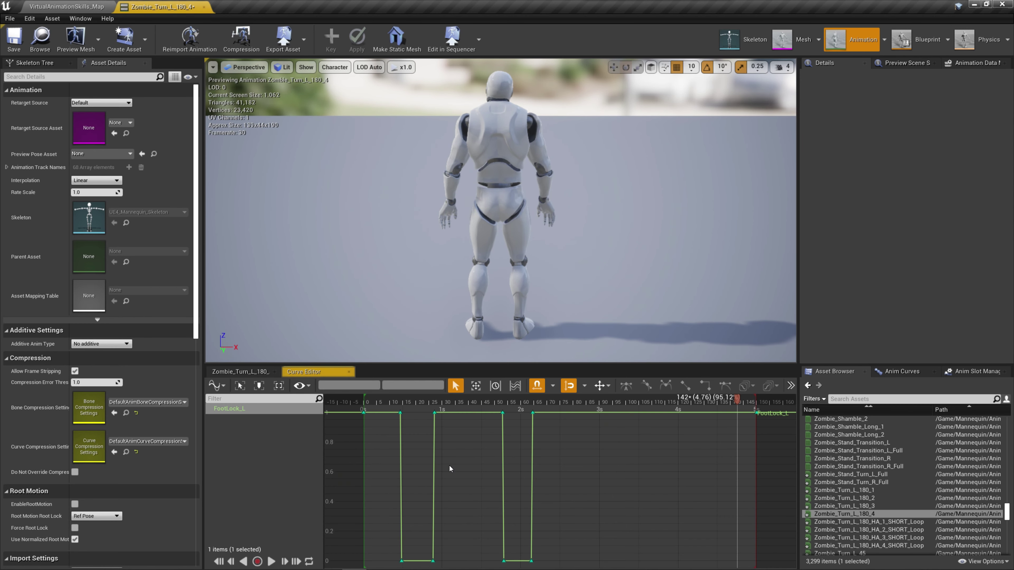
drag(401, 400, 567, 403)
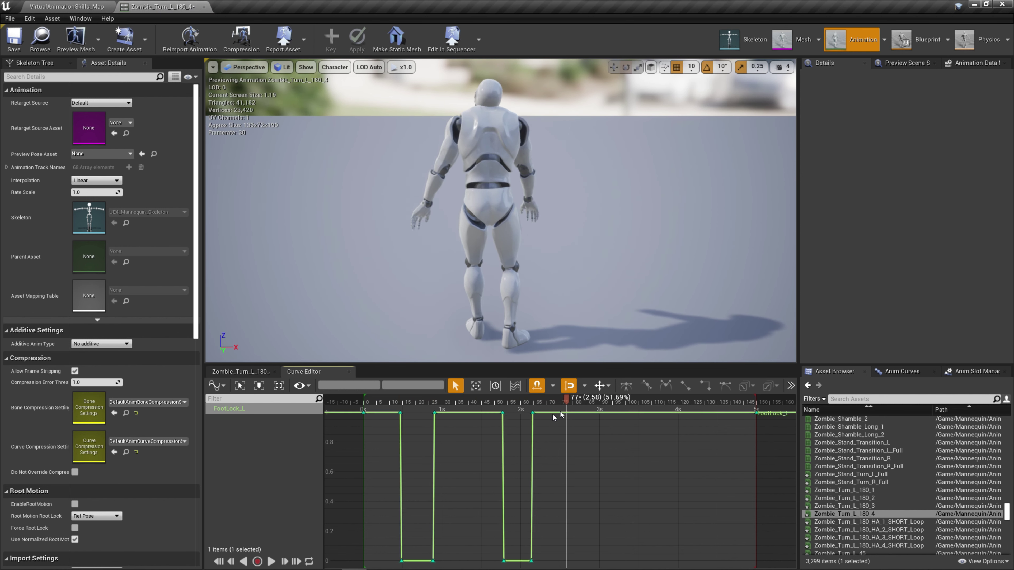
click(71, 5)
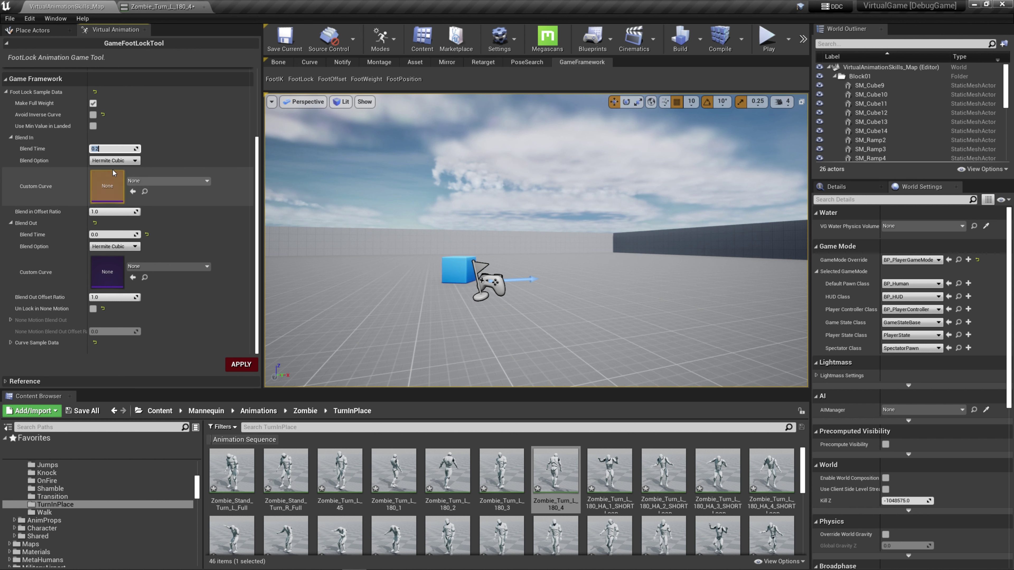
Set the blend-in easing to Circular In and regenerate the foot lock curves.
click(113, 162)
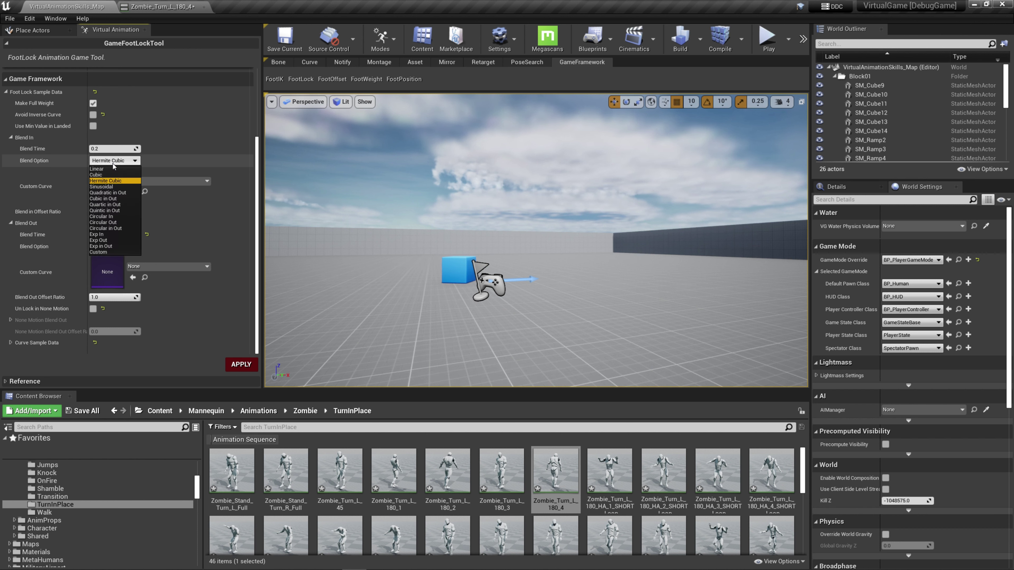
click(114, 193)
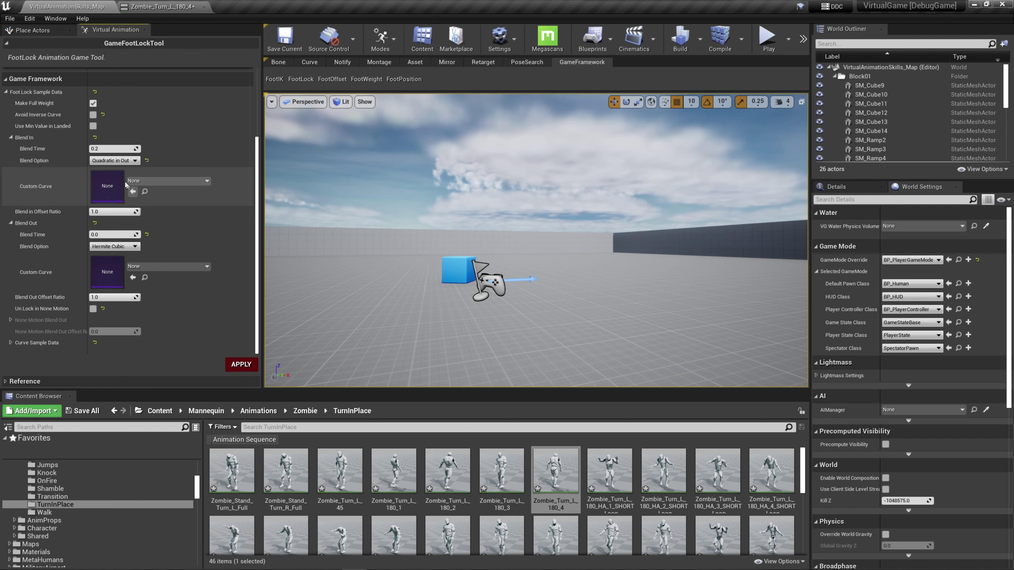
mouse_move(112, 162)
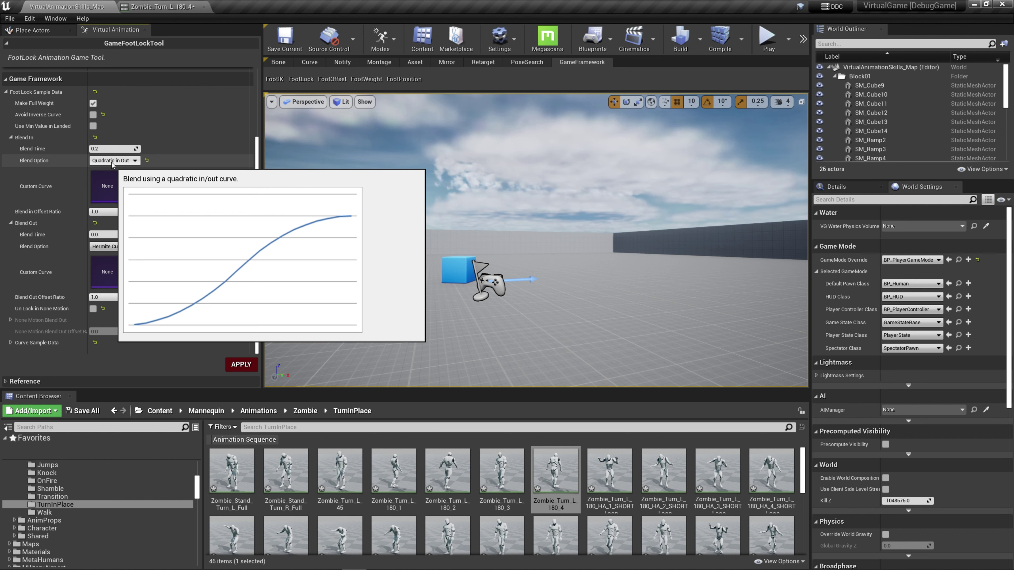
click(111, 162)
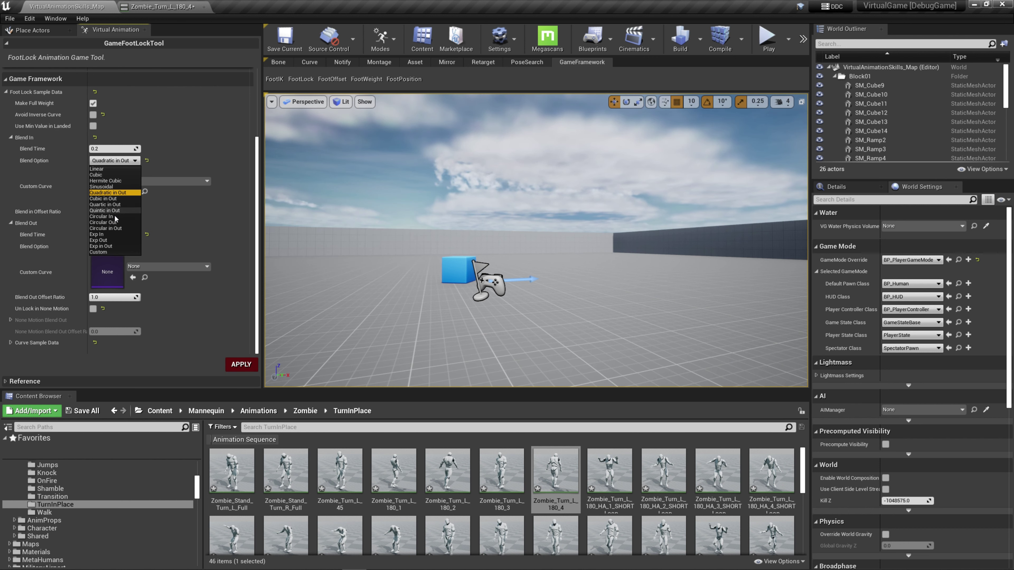
click(115, 217)
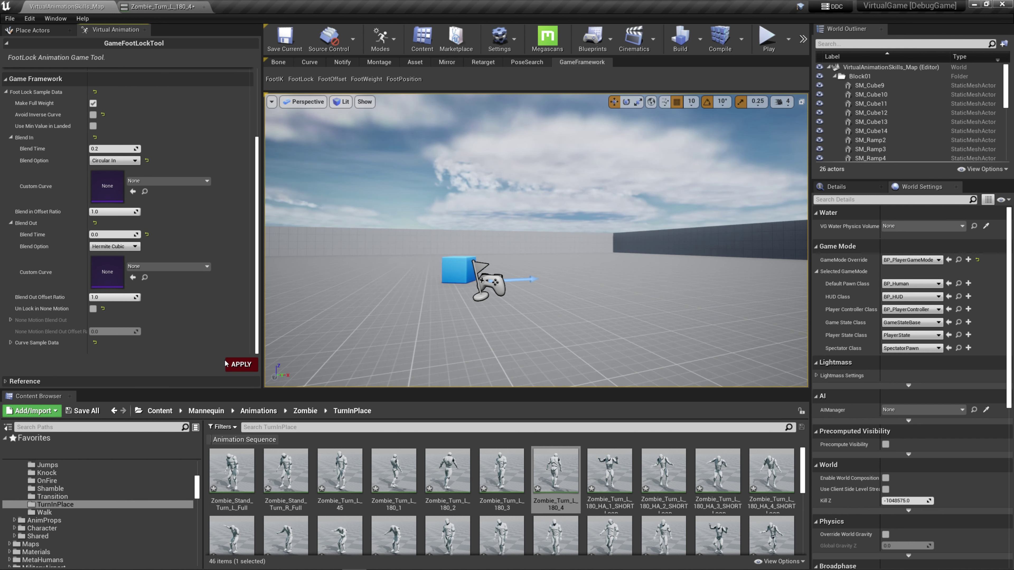
click(241, 364)
Inspect FootLock_L on Zombie_Turn_L_180_4, selecting the bottom key near 0.9 s around frame 25.
double_click(560, 473)
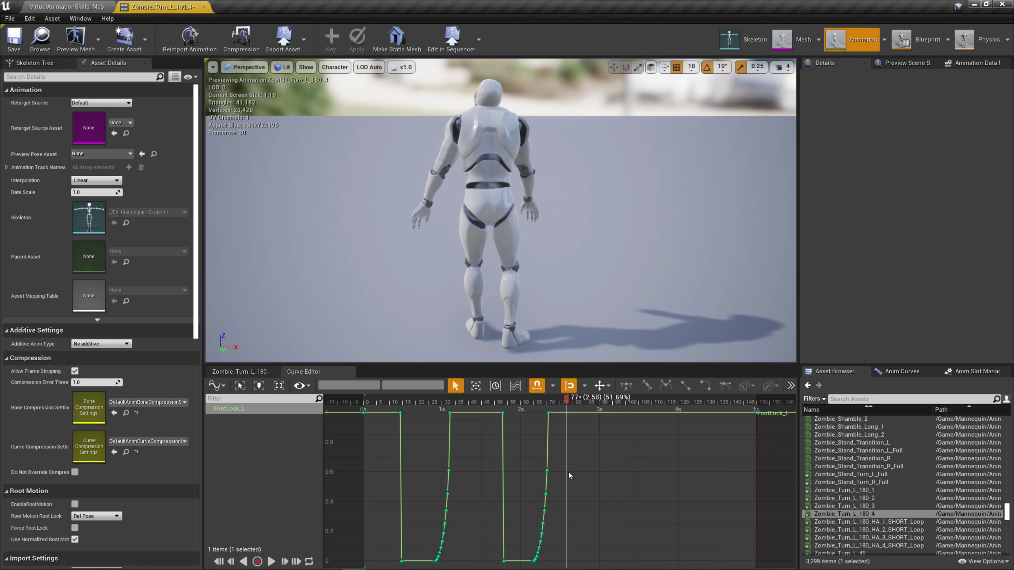
mouse_move(443, 403)
mouse_down()
mouse_move(396, 402)
mouse_move(434, 403)
mouse_move(455, 419)
mouse_up()
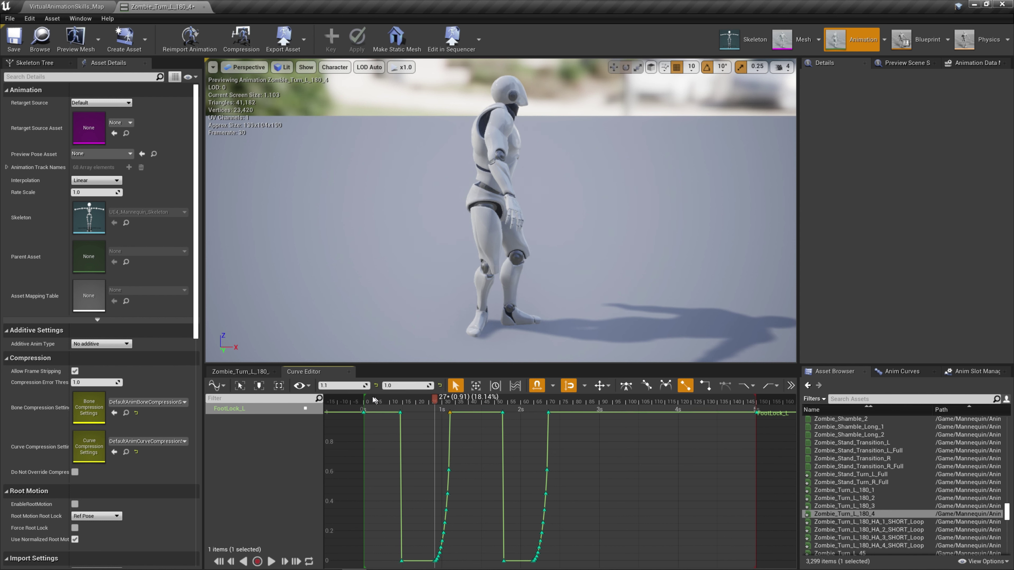
click(434, 560)
mouse_move(436, 400)
mouse_down()
mouse_move(499, 399)
mouse_move(433, 399)
mouse_up()
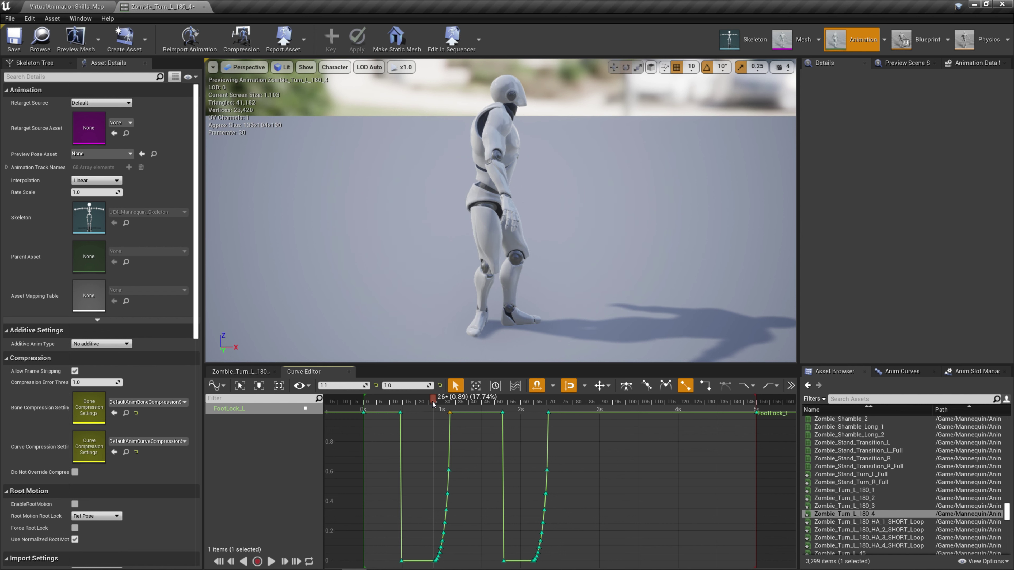
drag(433, 402, 573, 402)
Set the blend-out shape to Cubic and regenerate the foot lock curves.
click(63, 3)
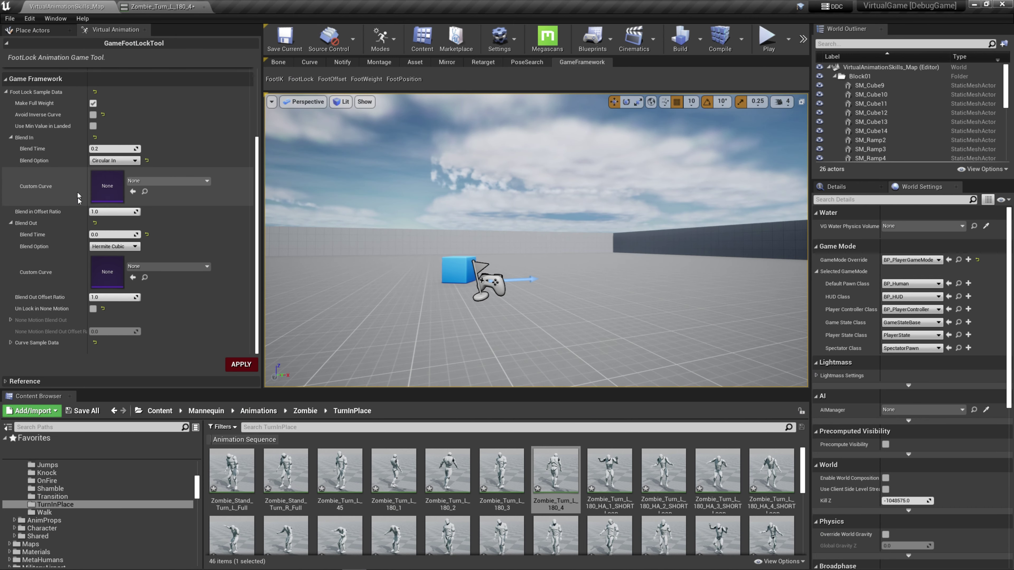
click(111, 235)
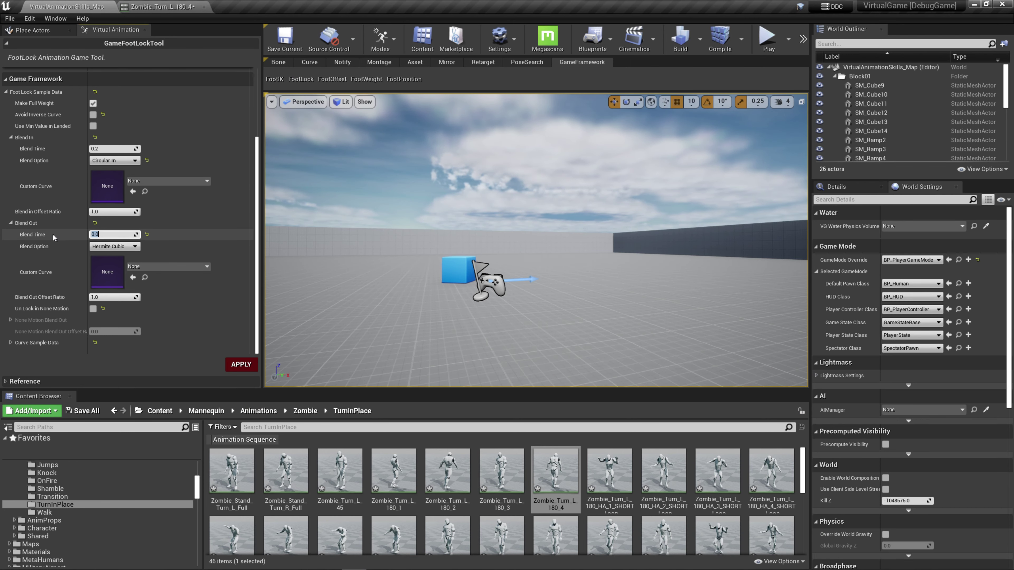
click(122, 246)
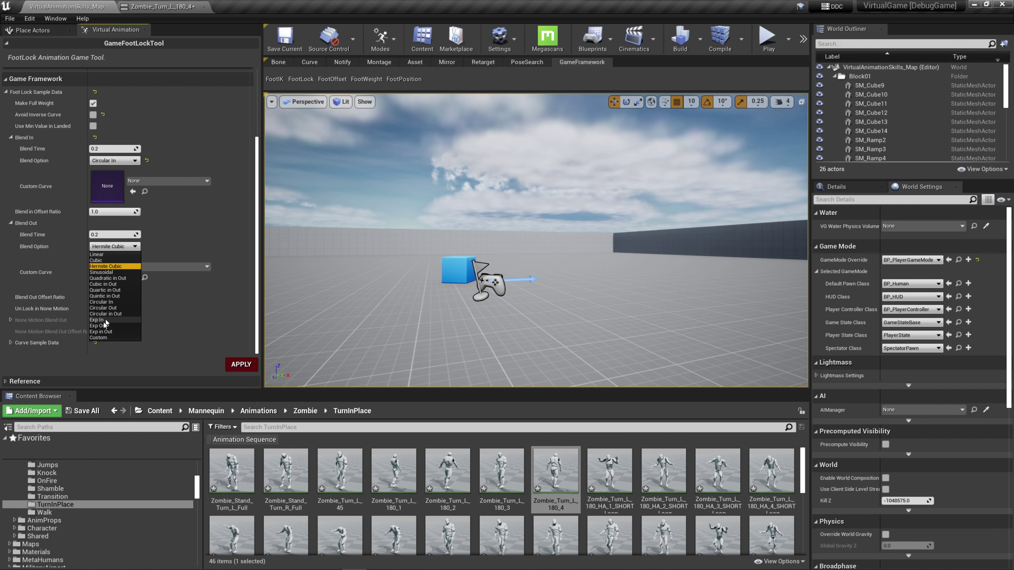
click(96, 260)
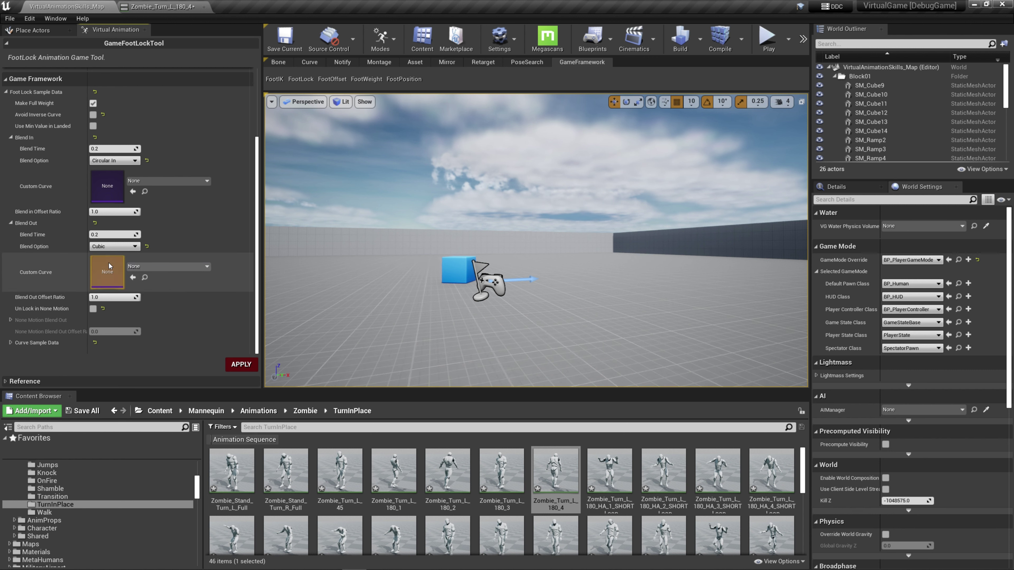
click(256, 364)
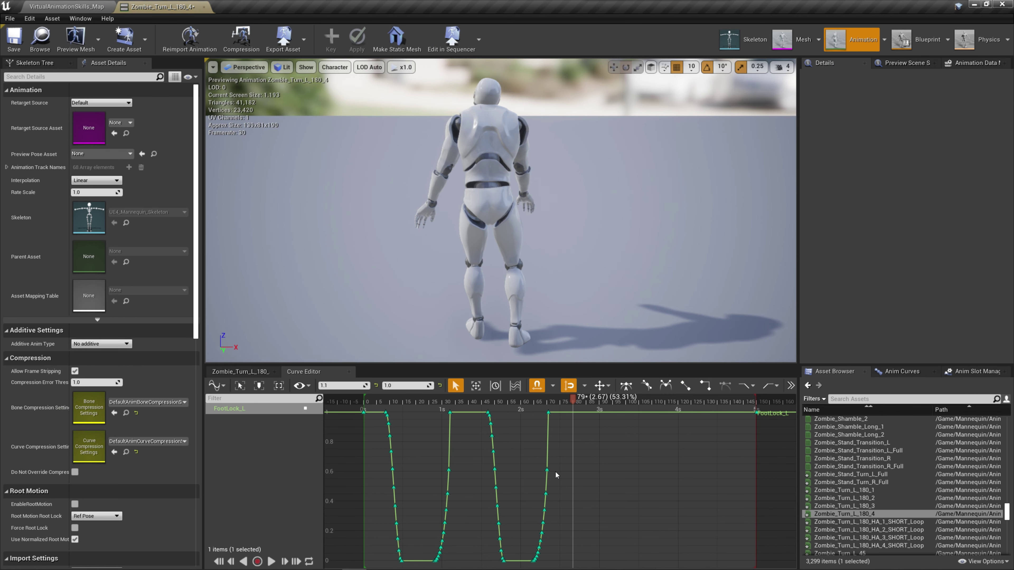
Check FootLock_L keys at 0.2833 s and 0.4833 s while scrubbing to the last frame.
drag(451, 401, 385, 399)
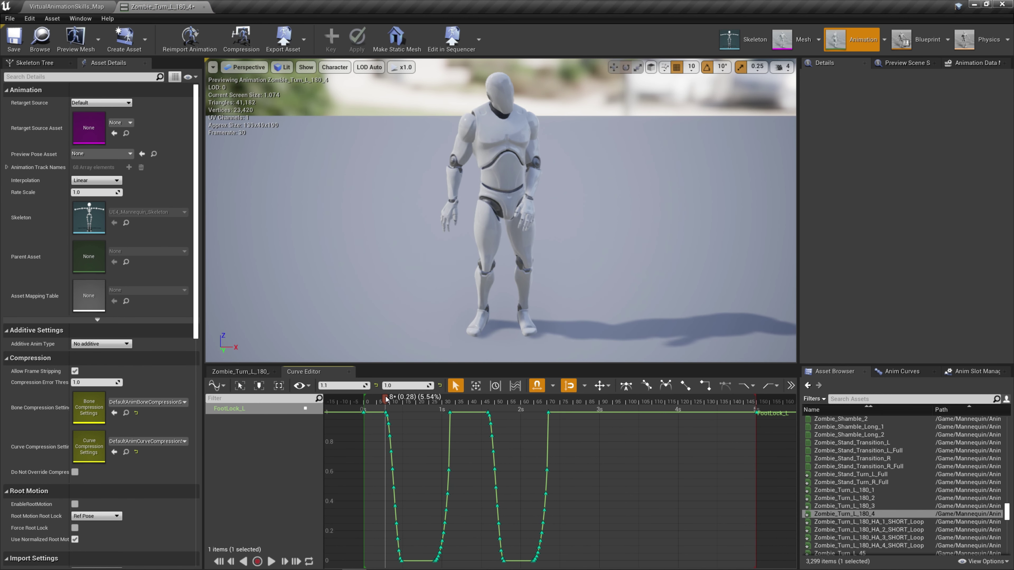
click(386, 412)
click(401, 561)
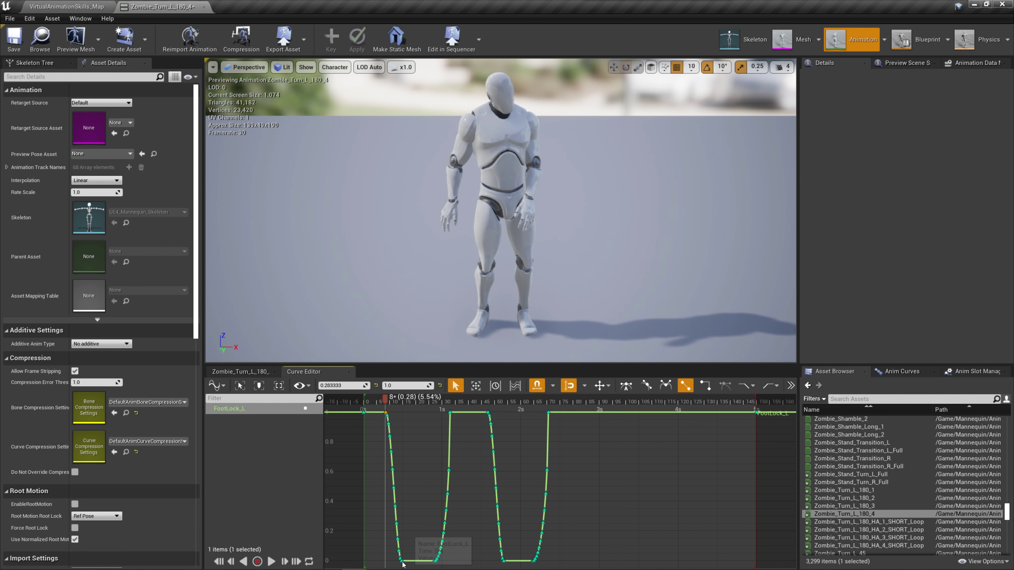
drag(386, 400, 407, 405)
click(386, 413)
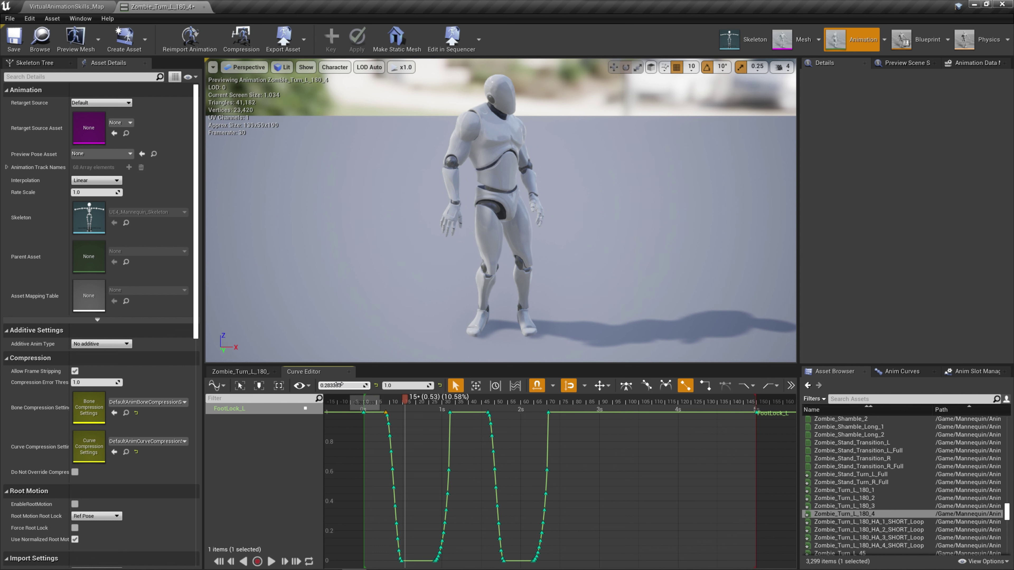
click(401, 562)
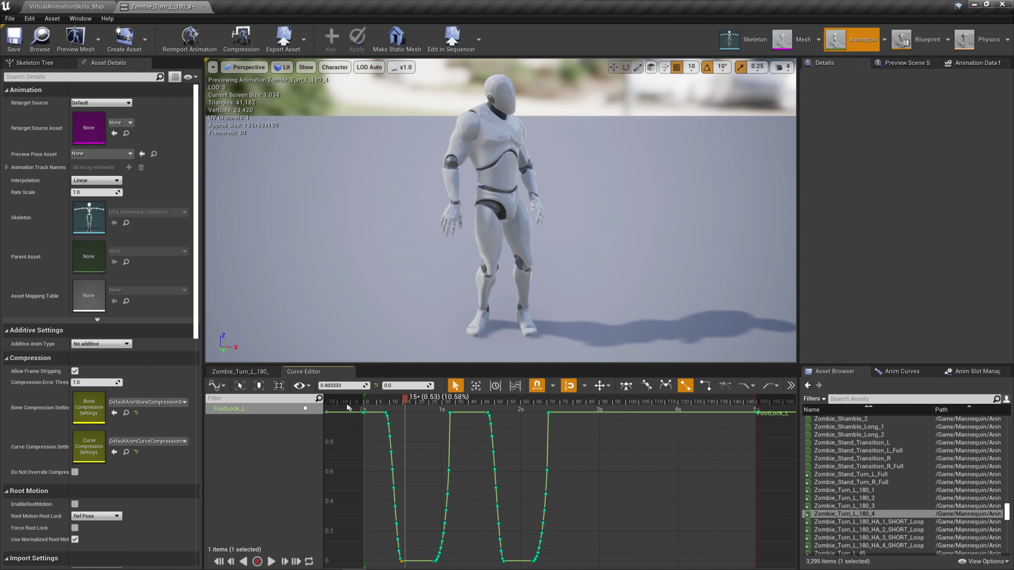
drag(399, 406, 521, 414)
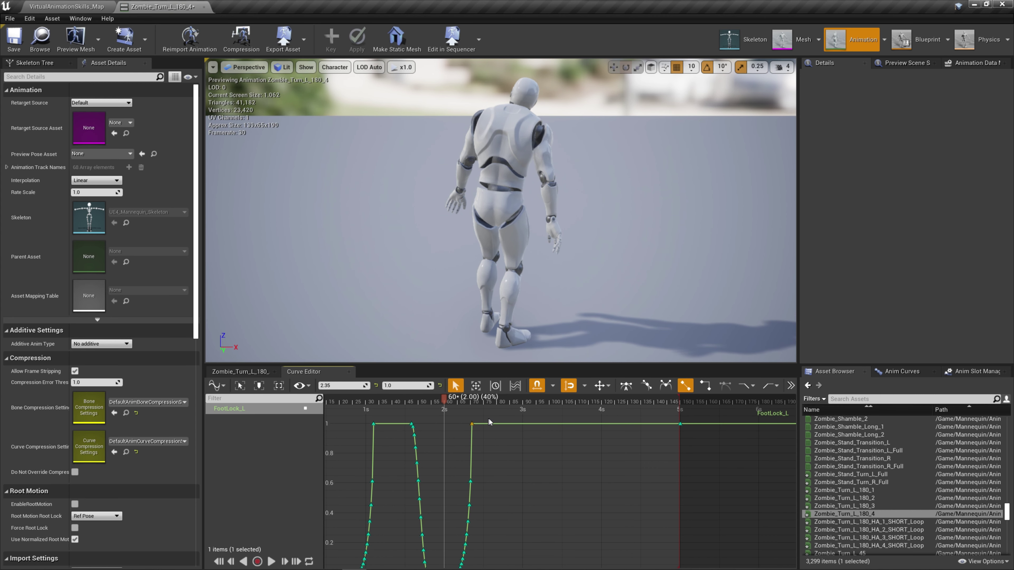
drag(474, 404, 686, 402)
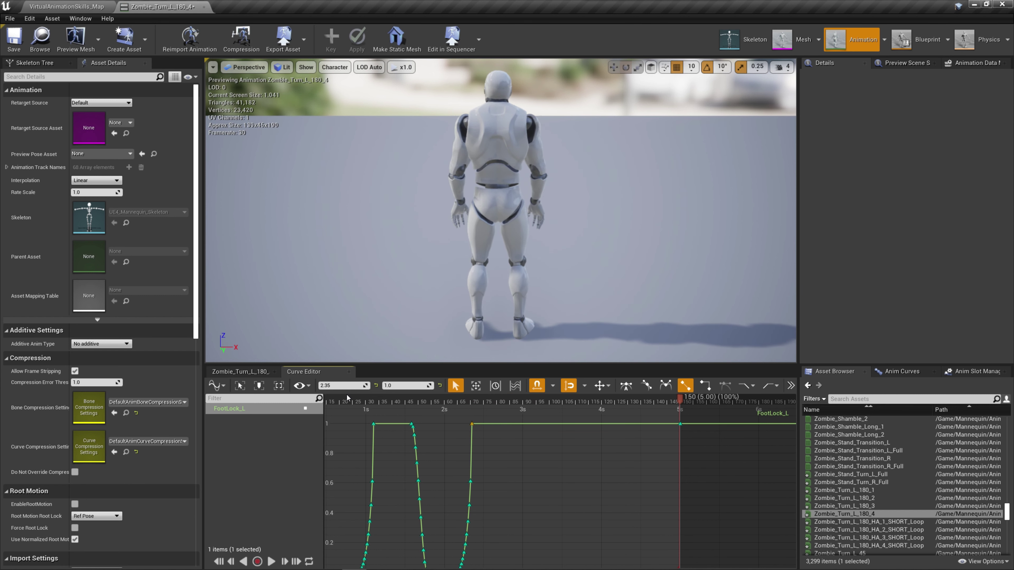
Inspect the YawRotation curve's -180 key and scrub between frames 110 and 75.
click(242, 372)
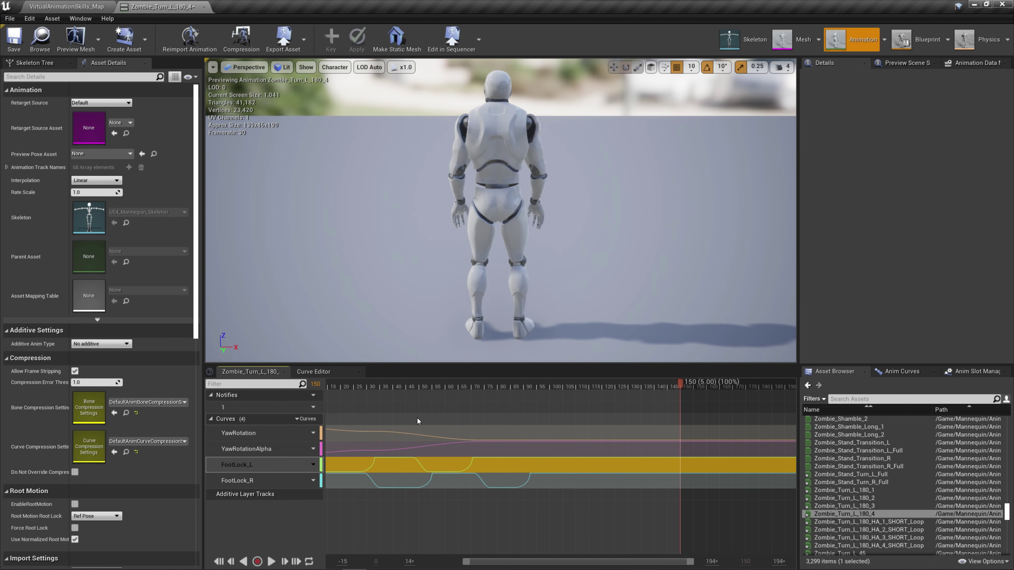
double_click(512, 437)
click(511, 526)
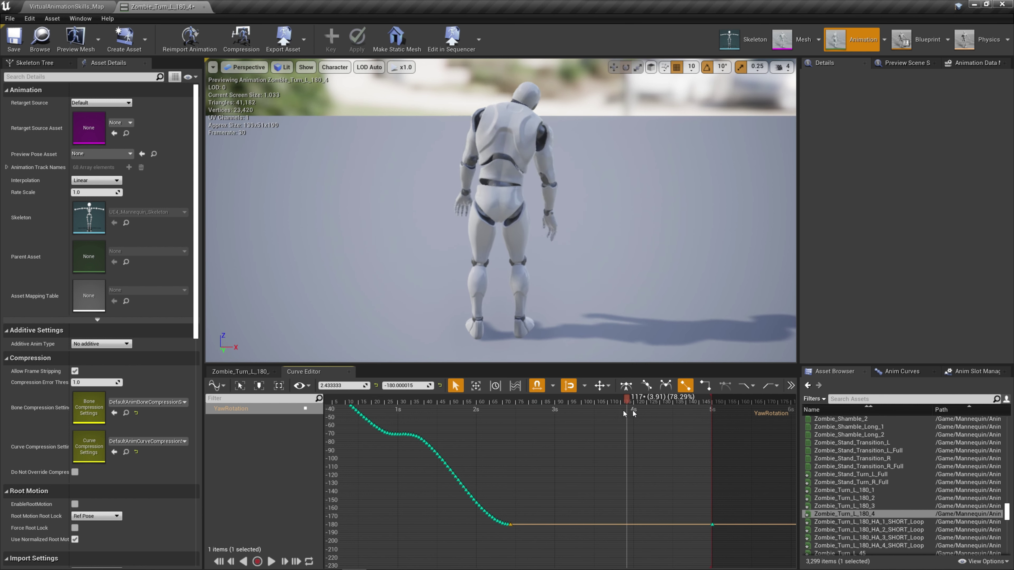
drag(575, 406, 603, 408)
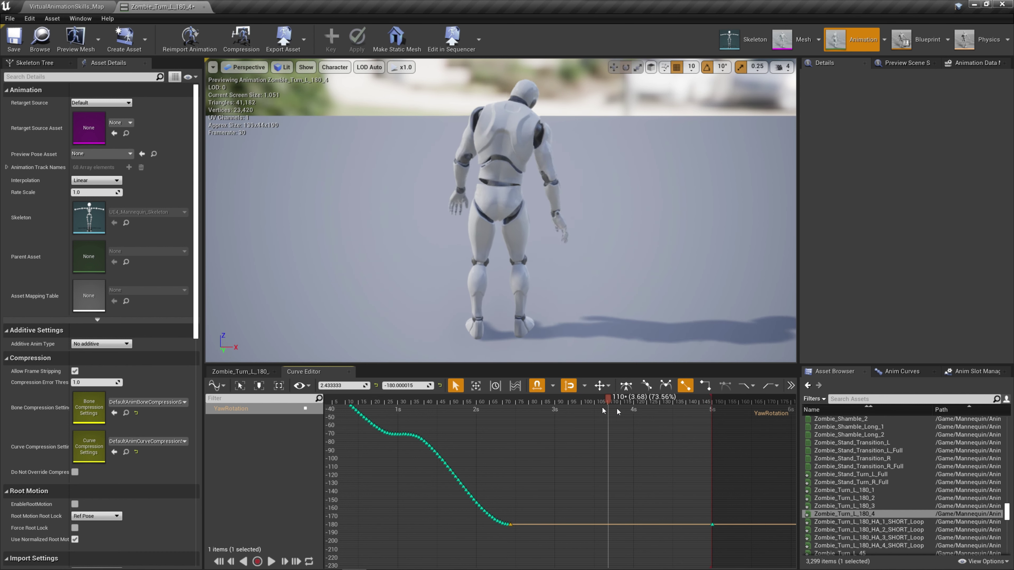
click(241, 372)
drag(509, 392, 668, 390)
Move FootLock_L's key at 2.633 s up to 1.0 at 2.433 s.
click(103, 4)
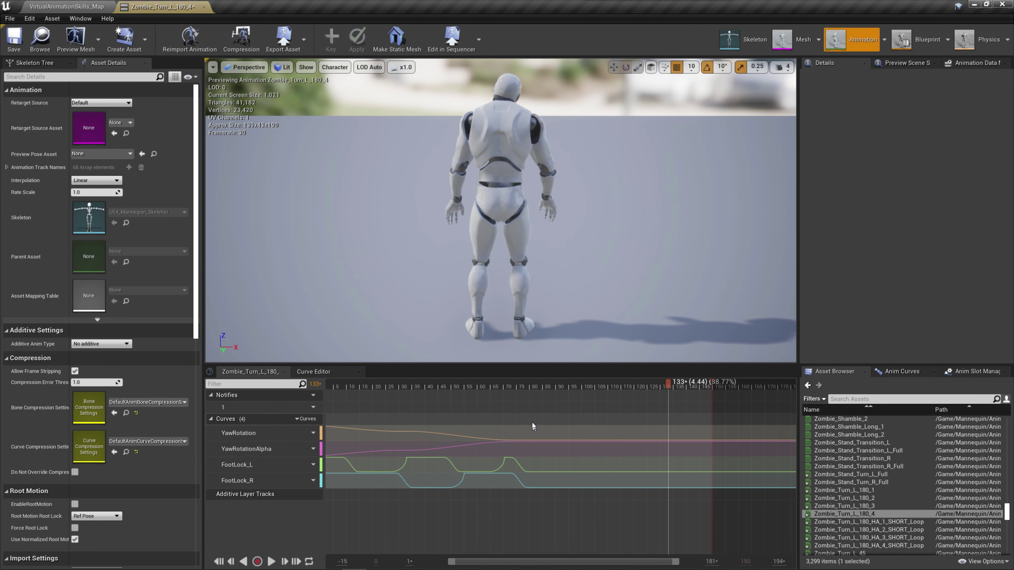
double_click(540, 471)
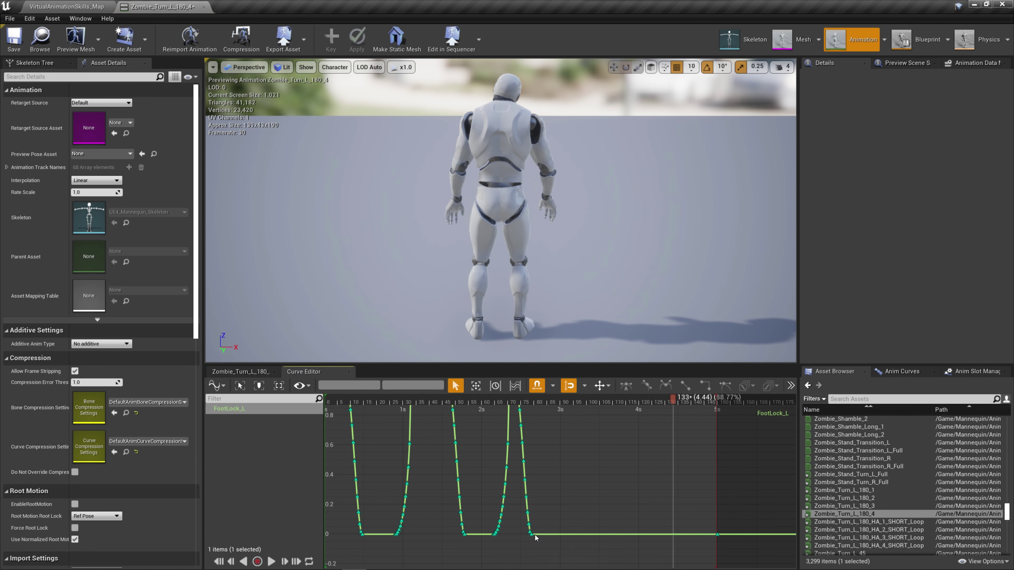
click(533, 535)
drag(531, 534, 515, 422)
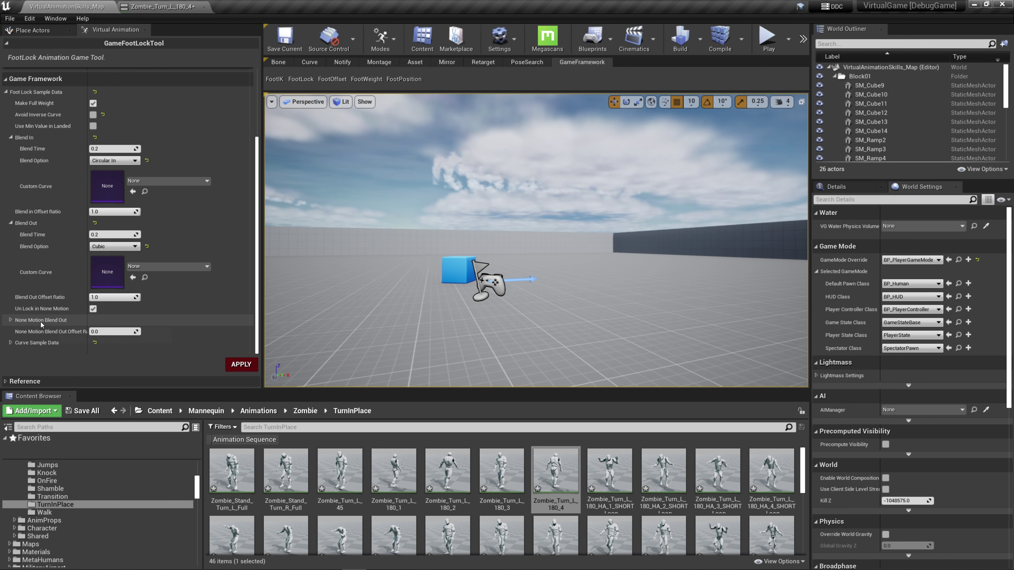
Regenerate the curves and check FootLock_L's top key at 2.4167 s.
scroll(43, 322, down, 3)
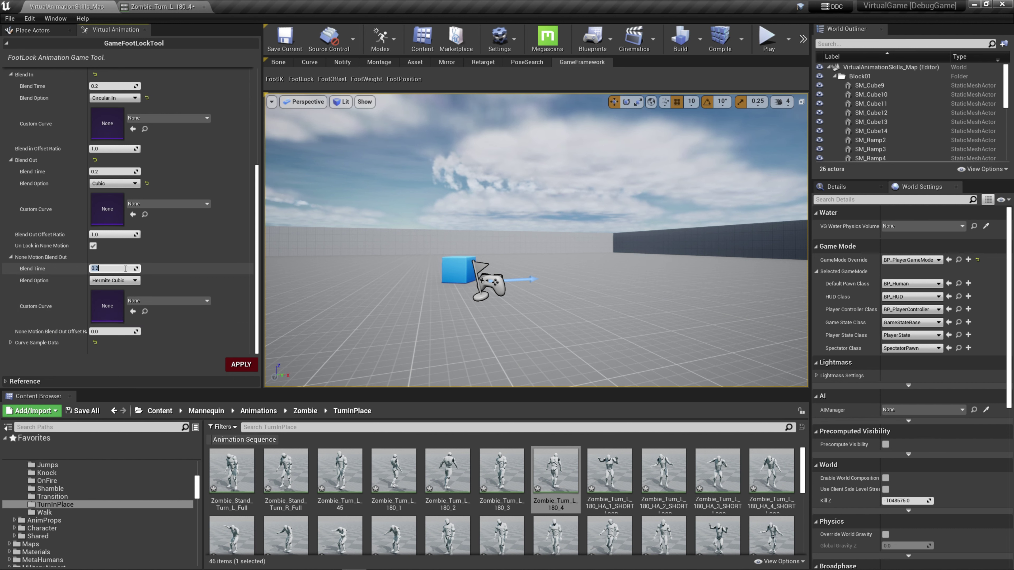
click(241, 364)
click(185, 5)
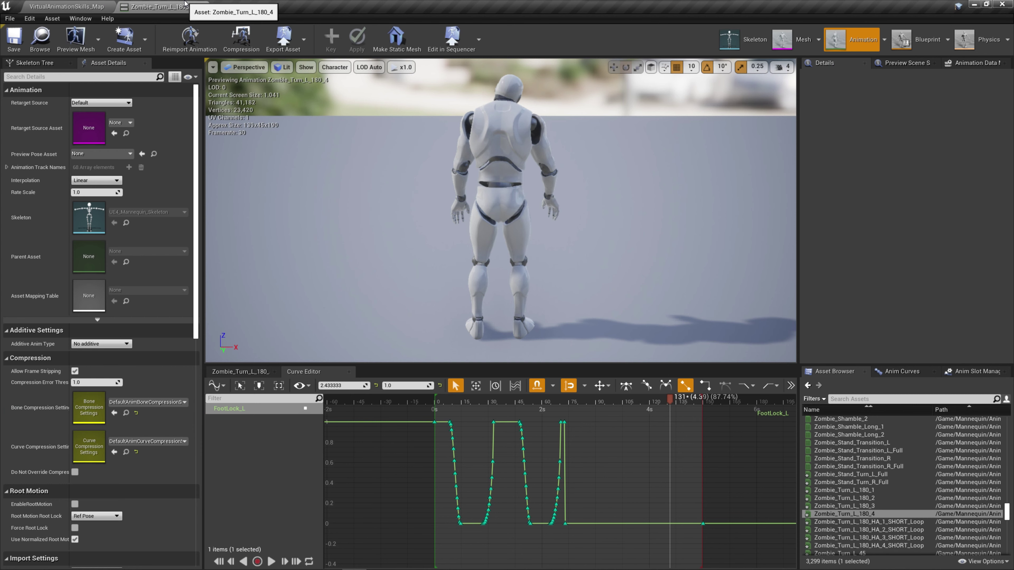
click(564, 422)
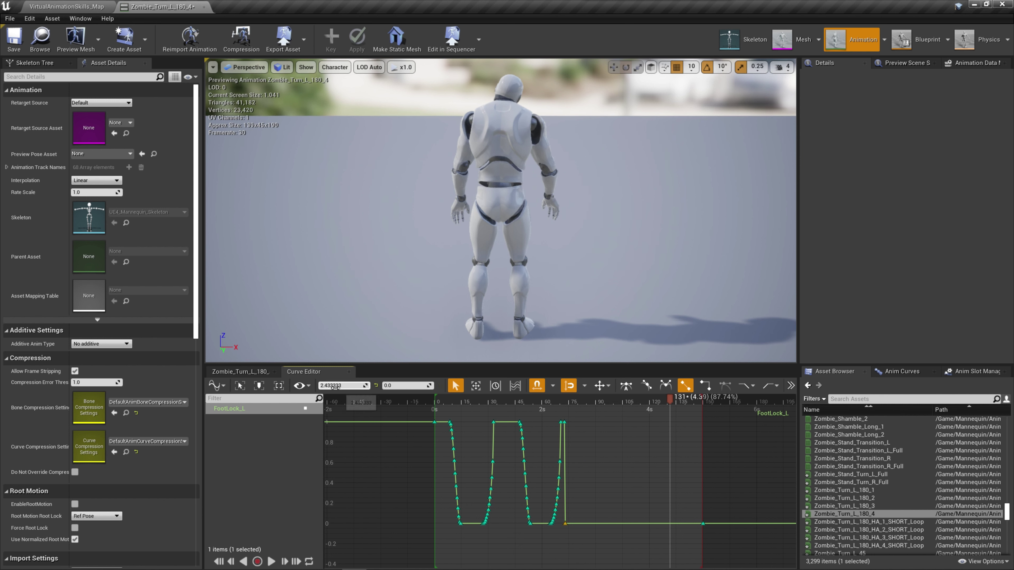
Reset None Motion blend-out time to 0.2, regenerate, and nudge the selected FootLock_L key later.
click(91, 5)
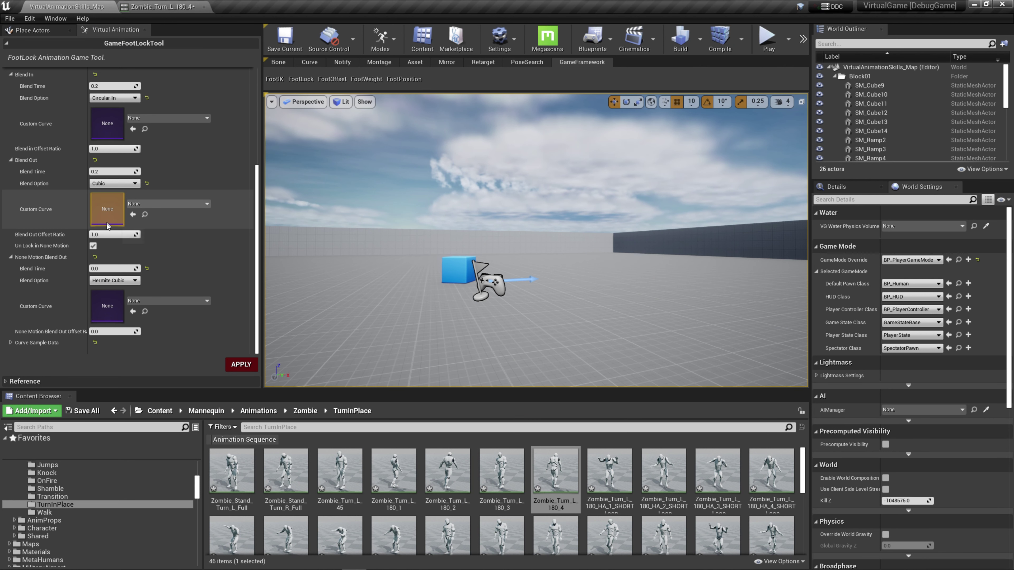
click(147, 268)
click(241, 364)
click(200, 5)
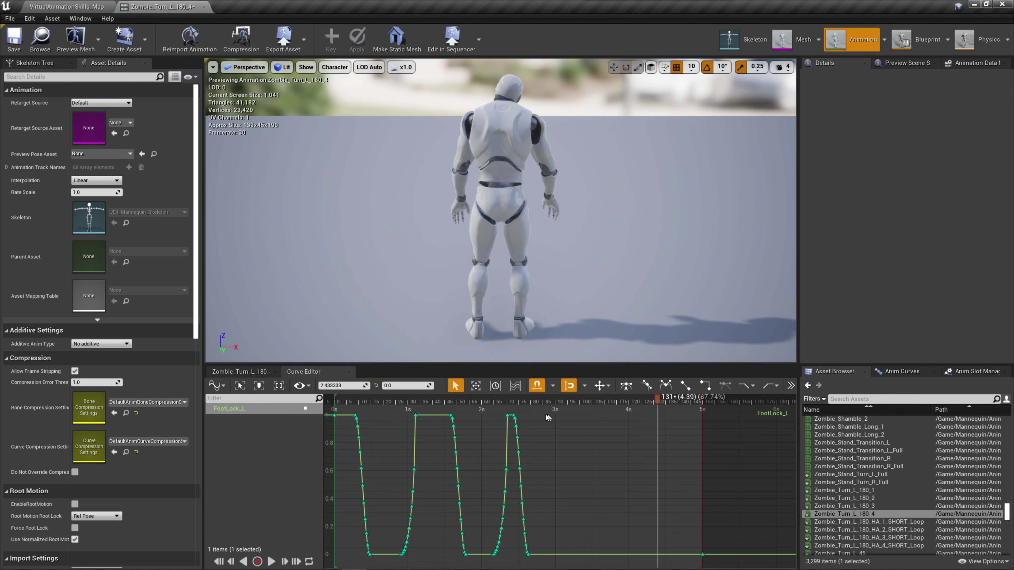
mouse_move(516, 420)
drag(515, 420, 517, 422)
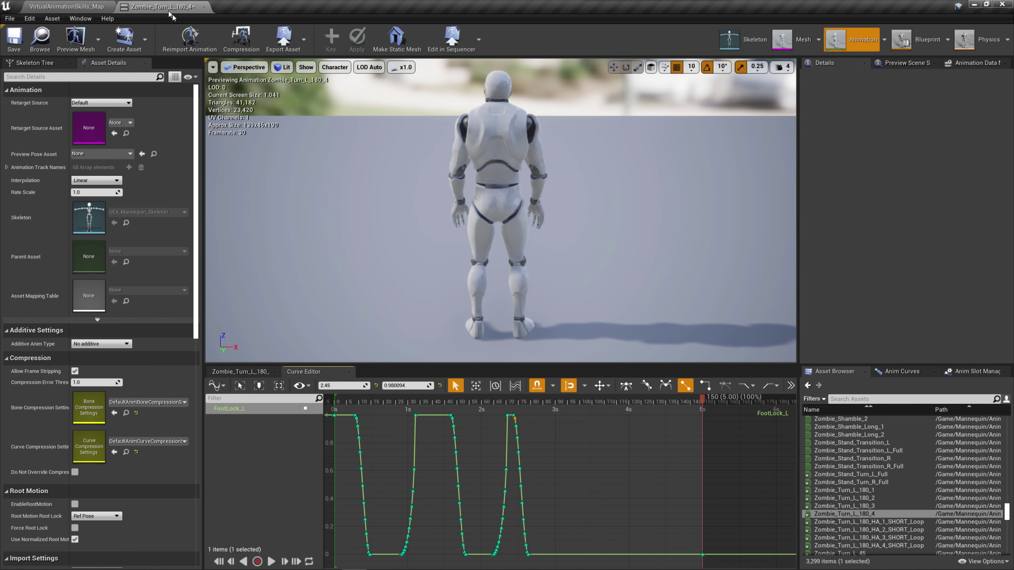
click(105, 3)
scroll(173, 233, up, 3)
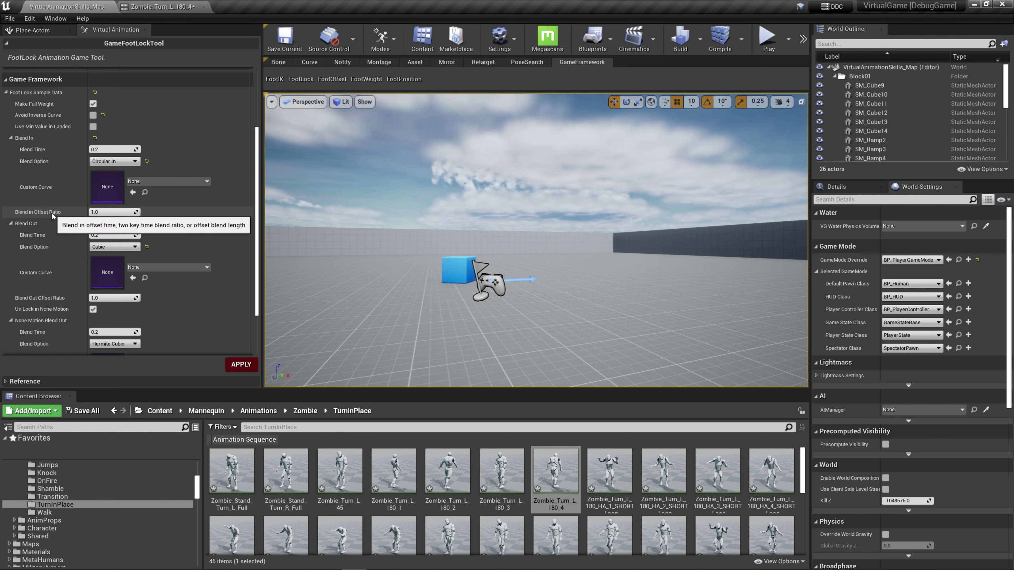
Set Blend Out Offset Ratio to 0 and regenerate the foot lock curves.
click(108, 212)
click(158, 7)
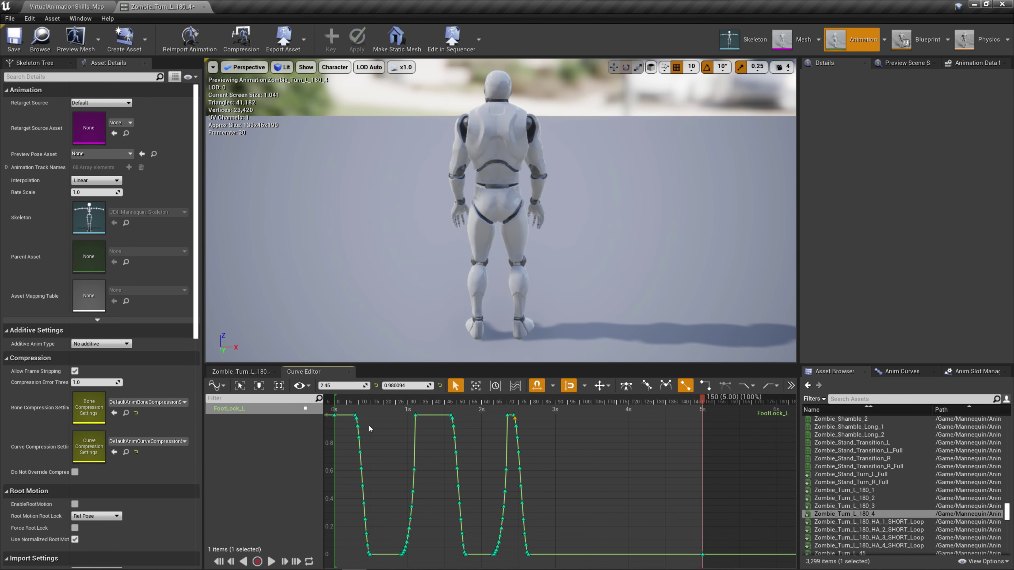
click(80, 6)
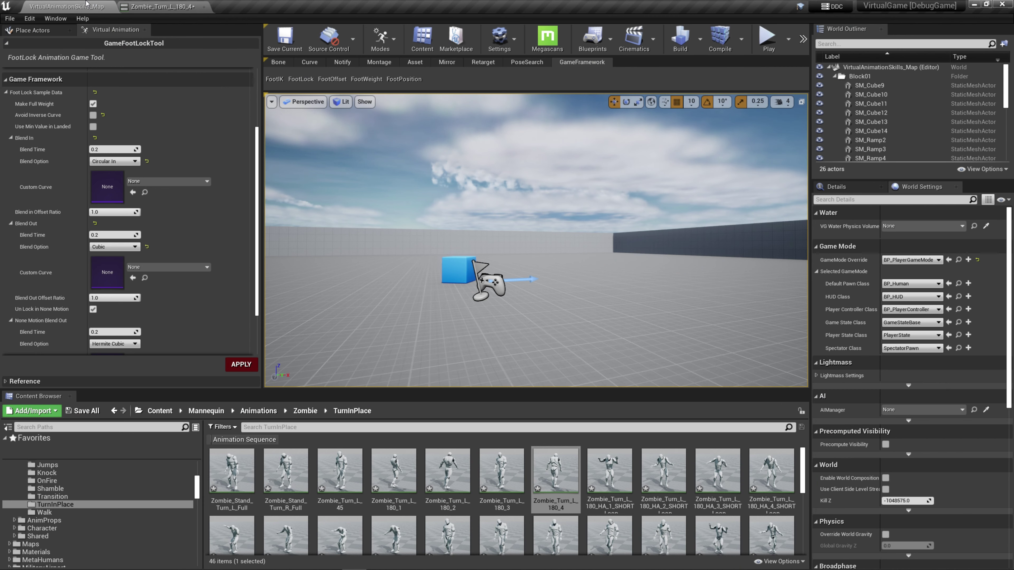
click(116, 298)
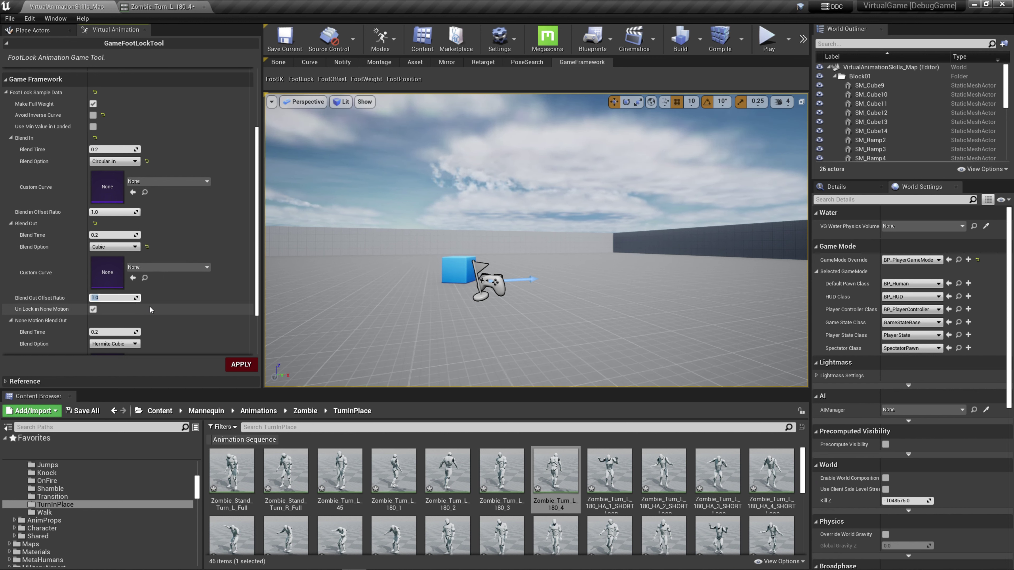
text(0)
key(Return)
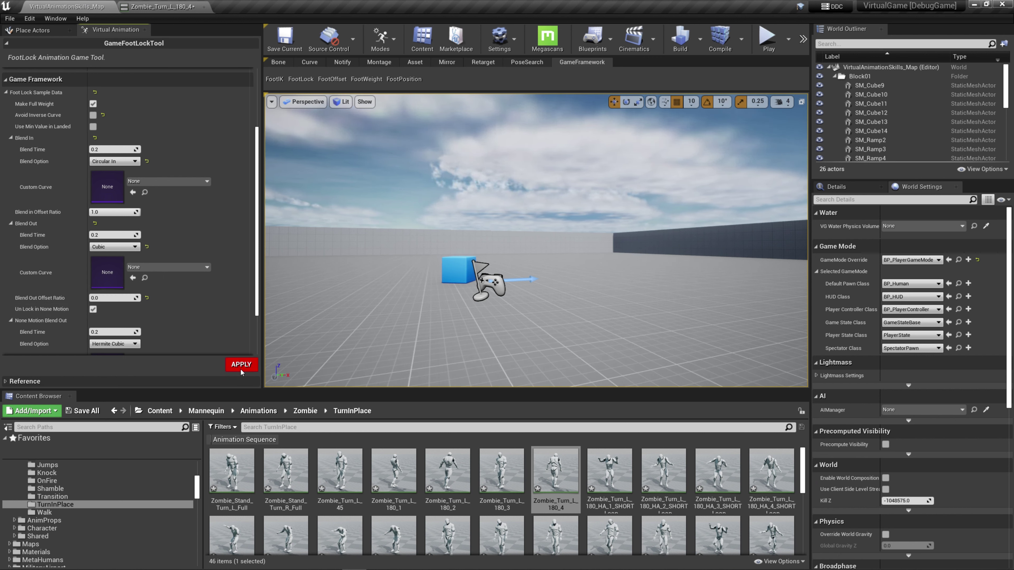
click(240, 367)
Check FootLock_L keys near 0.48 s and 0.68 s, regenerate, and inspect the top key near 0.28 s.
click(405, 417)
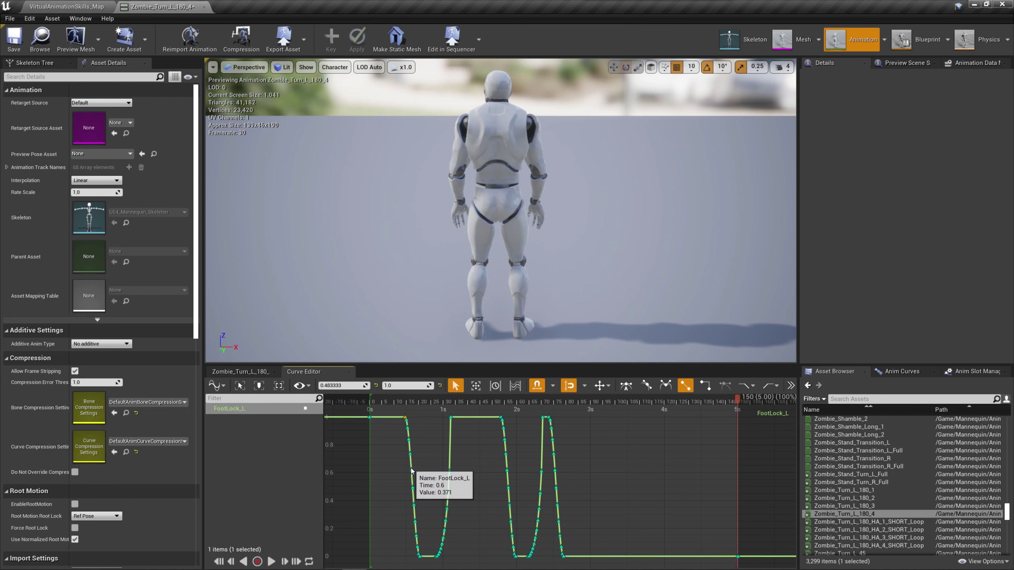
click(419, 556)
click(85, 6)
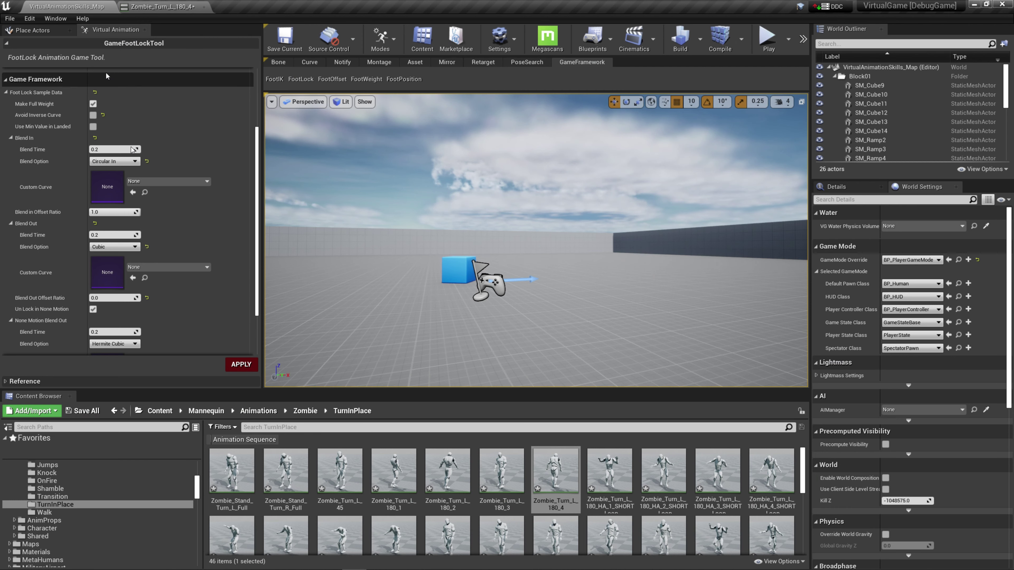
click(240, 365)
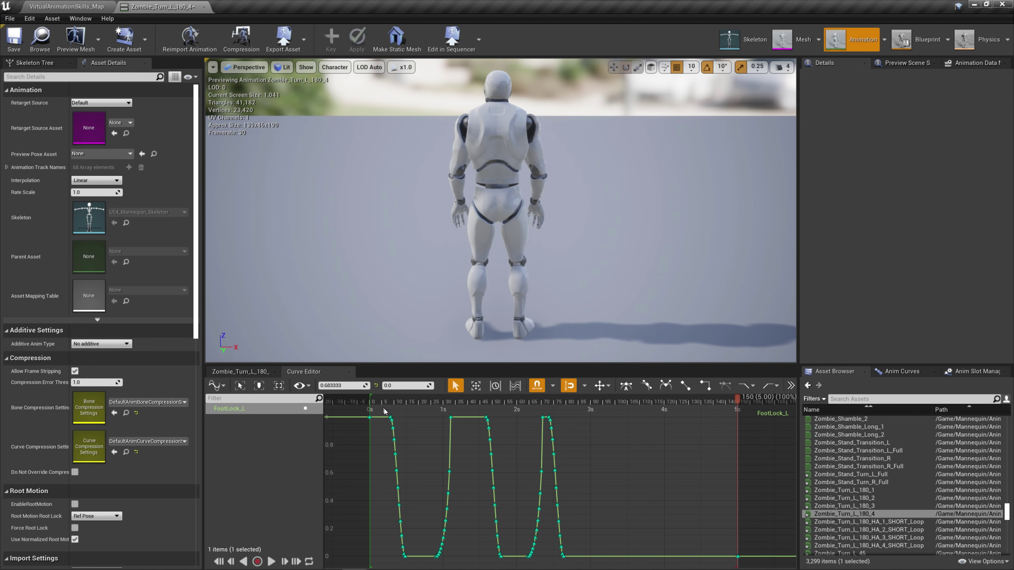
click(391, 418)
Re-enter 0.0 for Blend Out Offset Ratio, regenerate, and scrub to frame 14 to check the pose.
click(74, 4)
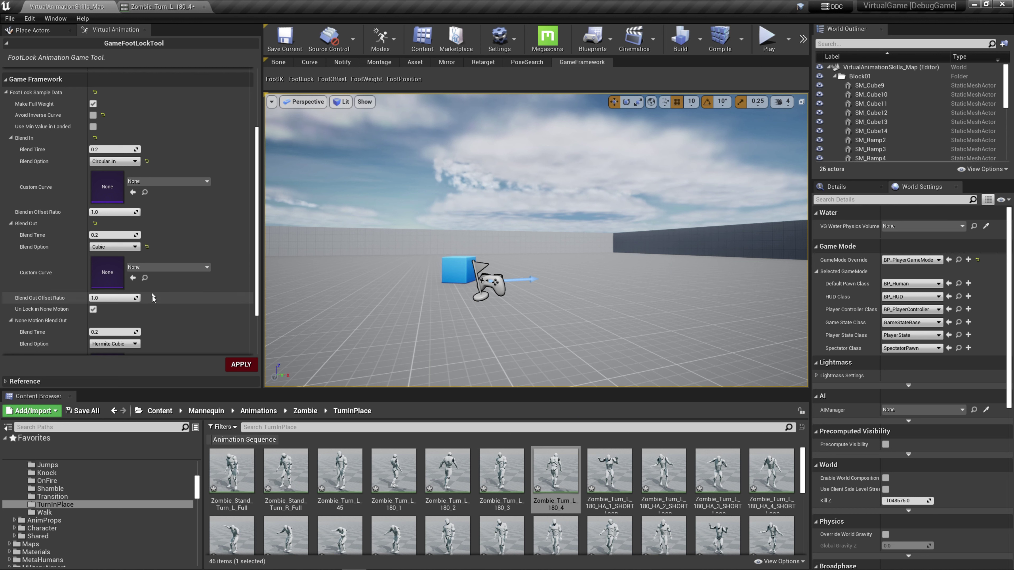
text(0)
key(Return)
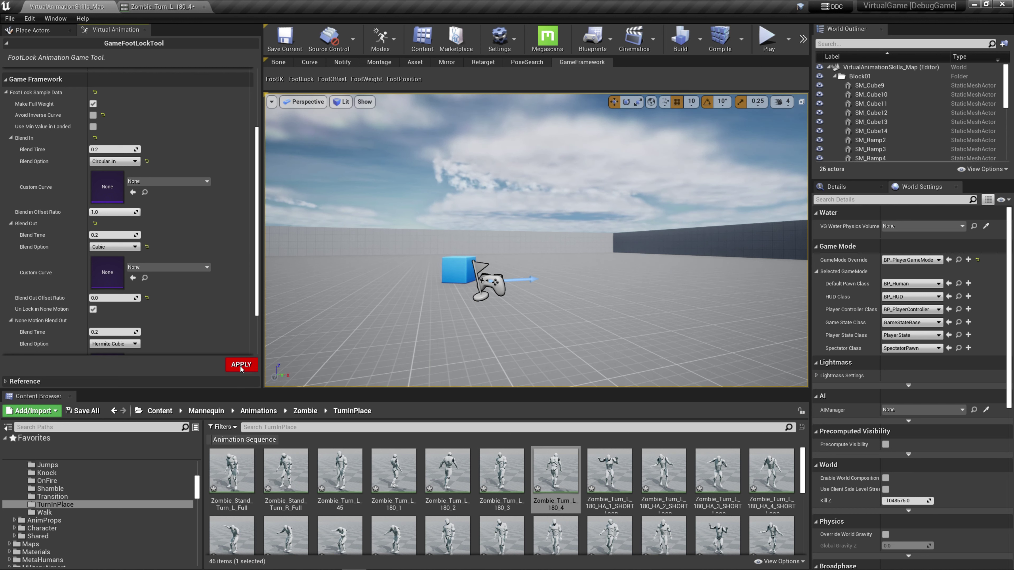
click(241, 366)
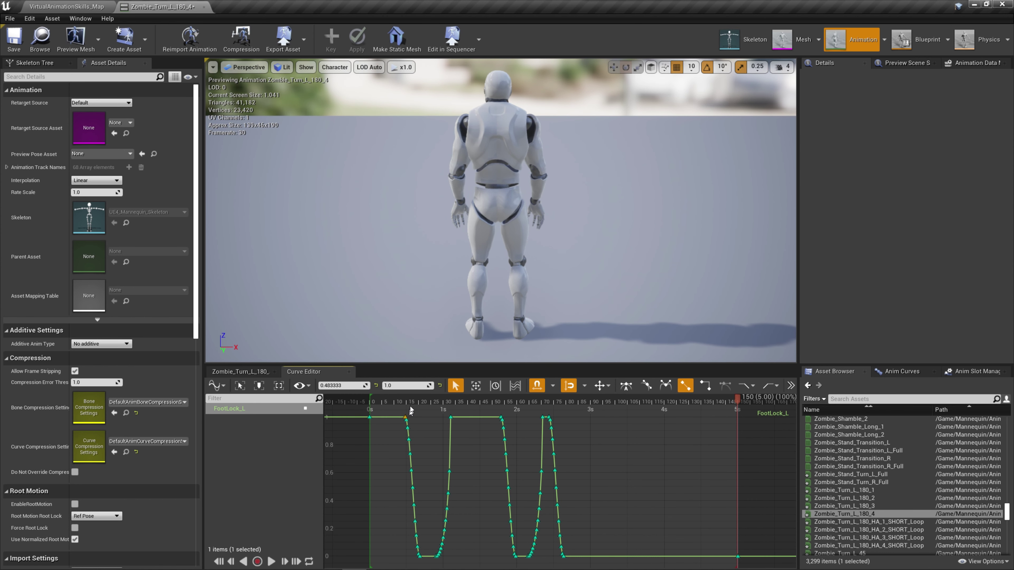
mouse_move(410, 410)
mouse_down()
mouse_move(424, 403)
mouse_move(397, 405)
mouse_up()
Expand the ball_l/ball_r tip and Foot_L/Foot_R heel height curve maps in Curve Sample Data.
click(103, 7)
scroll(132, 282, down, 3)
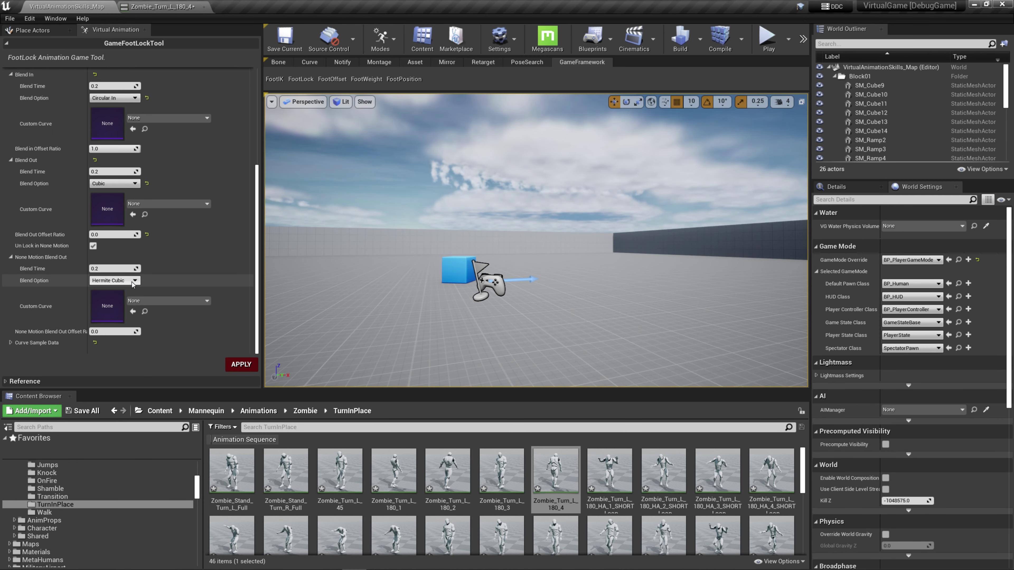
scroll(168, 345, down, 8)
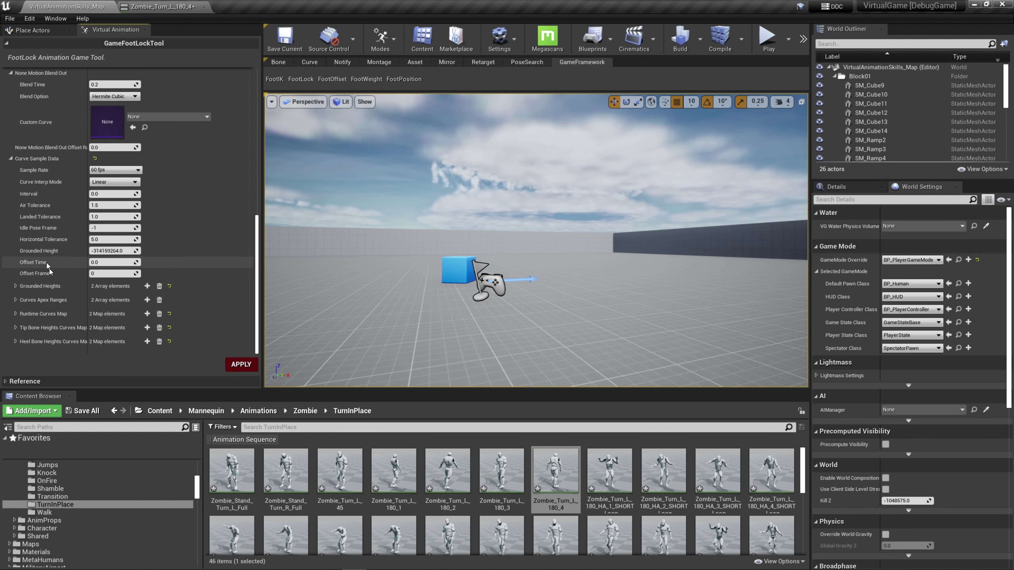
click(53, 326)
scroll(60, 336, down, 7)
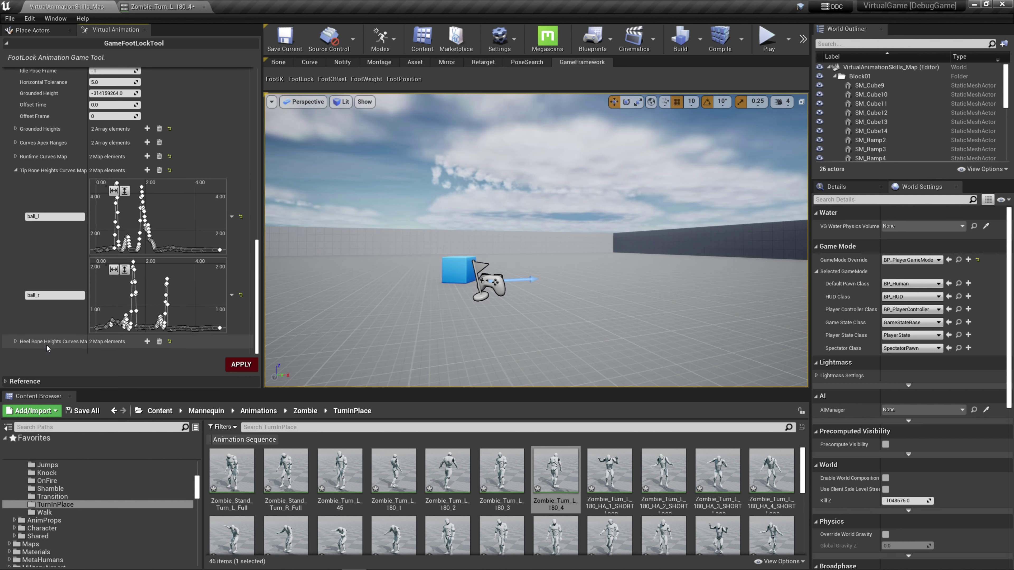
click(47, 345)
View the Foot_L heel height curve in the enlarged Internal Curve Editor, then close it.
scroll(90, 288, down, 5)
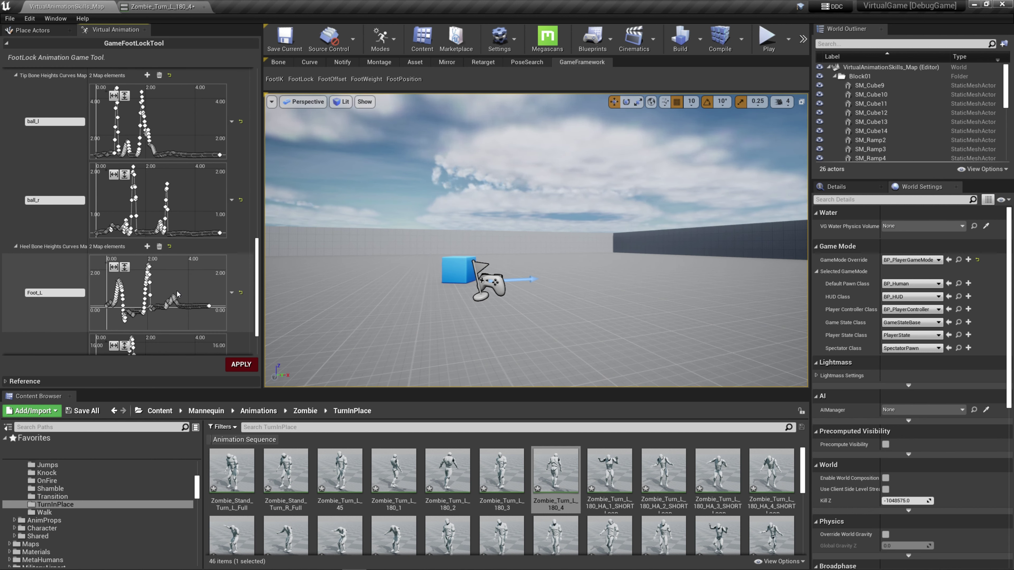
scroll(101, 284, down, 2)
double_click(183, 257)
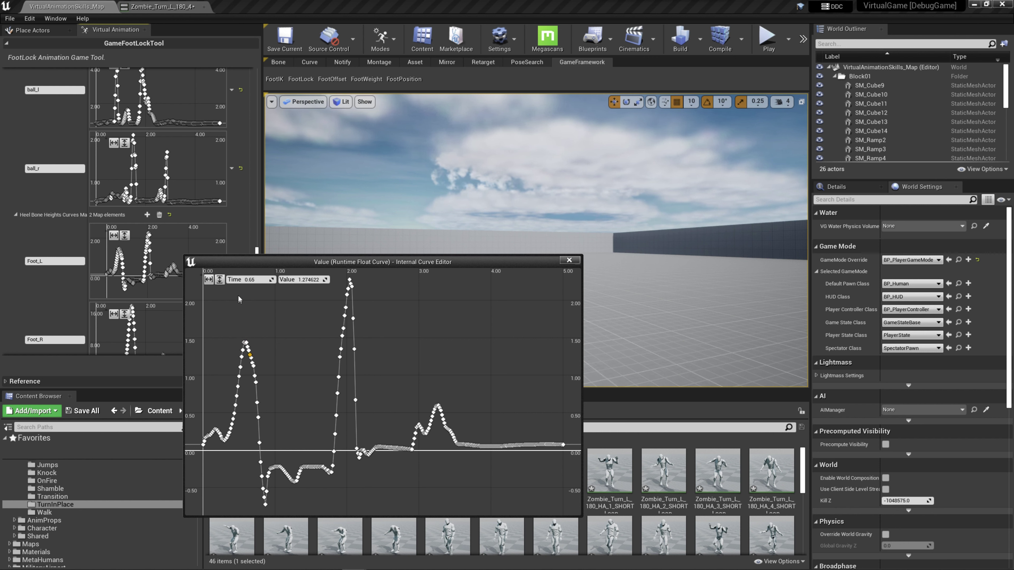
click(564, 261)
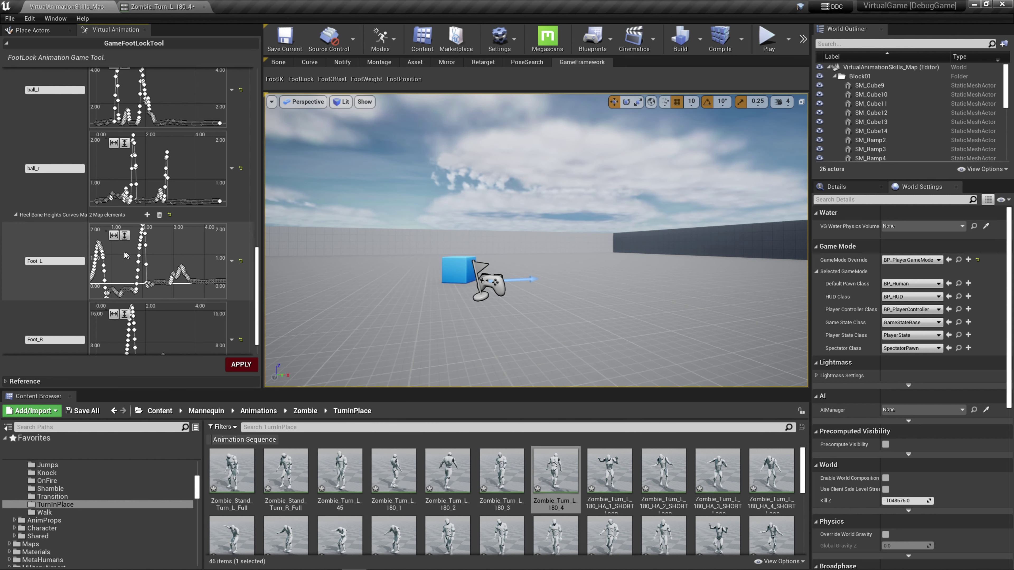
scroll(47, 245, up, 9)
Expand Grounded Heights and check element 0's value alongside the enlarged ball_l curve.
scroll(54, 224, up, 1)
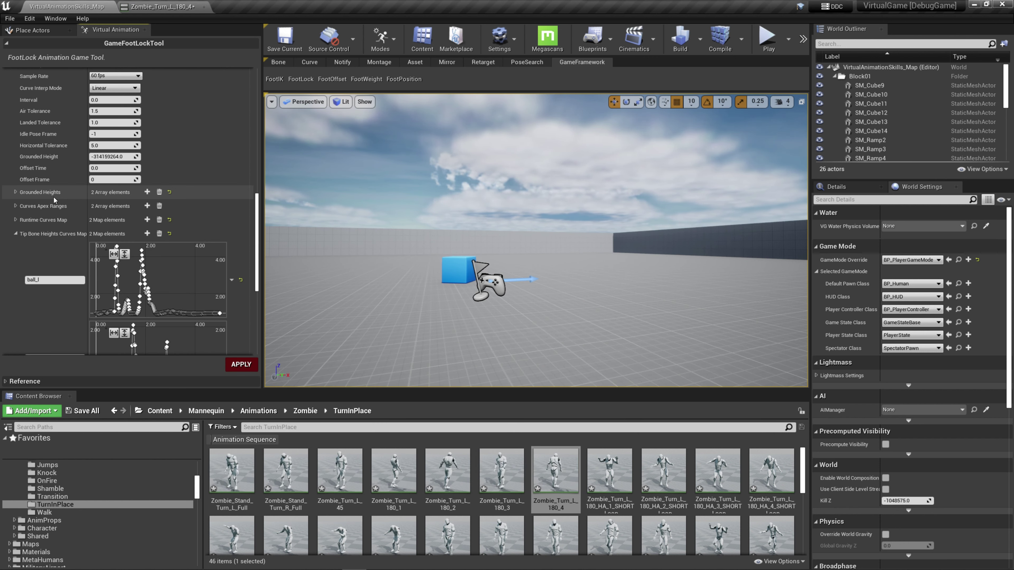
click(54, 196)
double_click(200, 323)
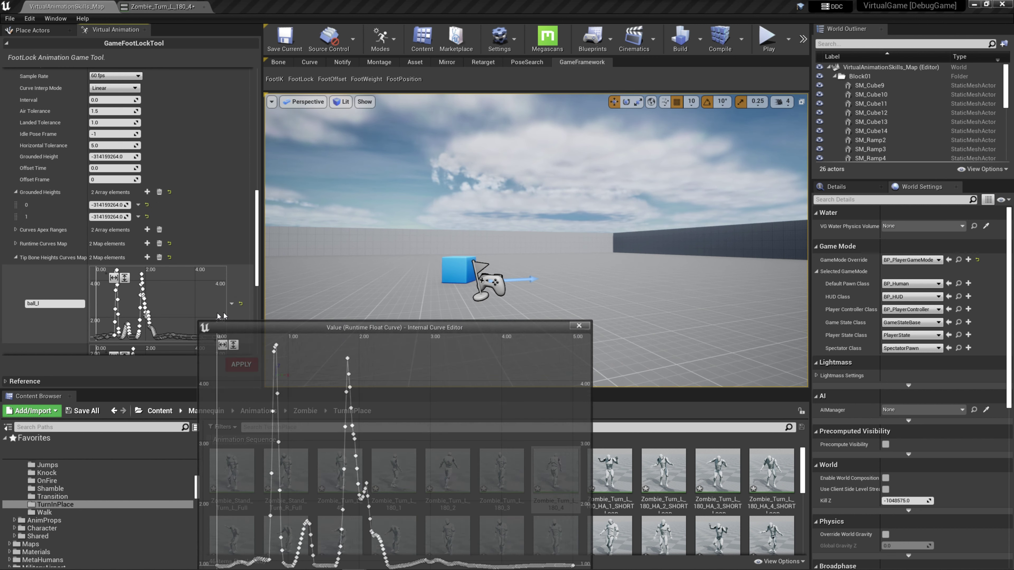
scroll(334, 464, down, 2)
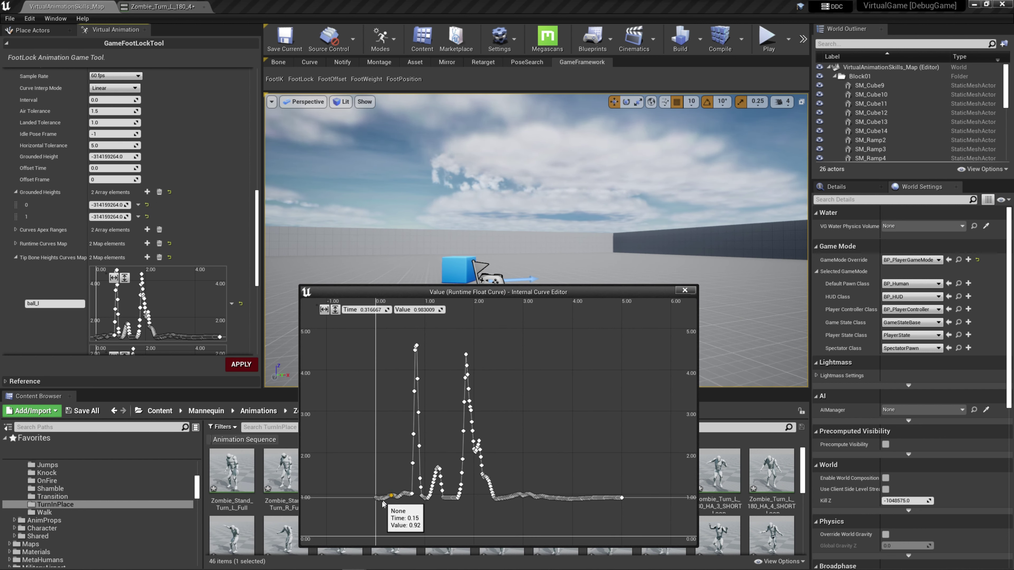
scroll(387, 472, up, 3)
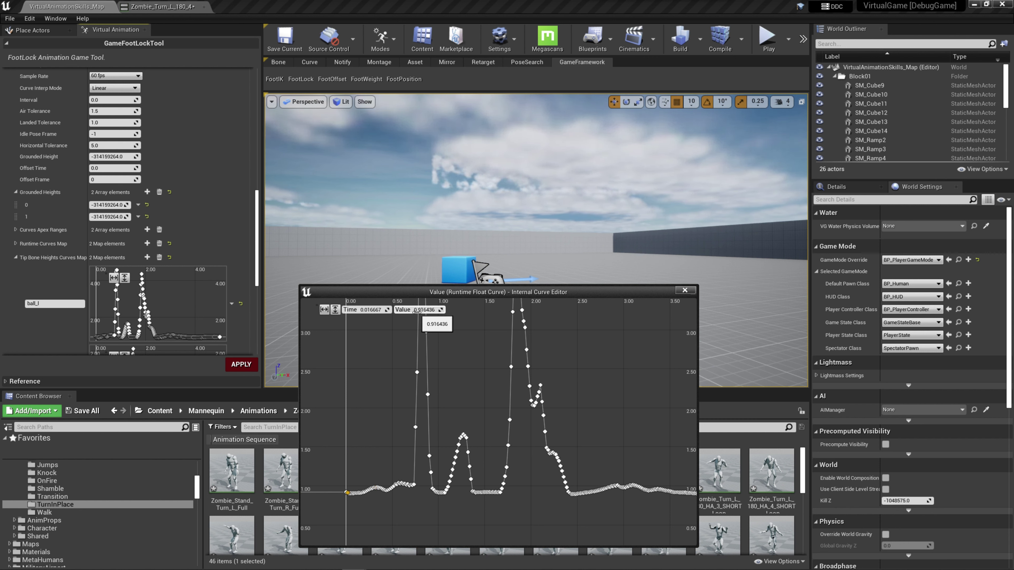
scroll(97, 221, up, 1)
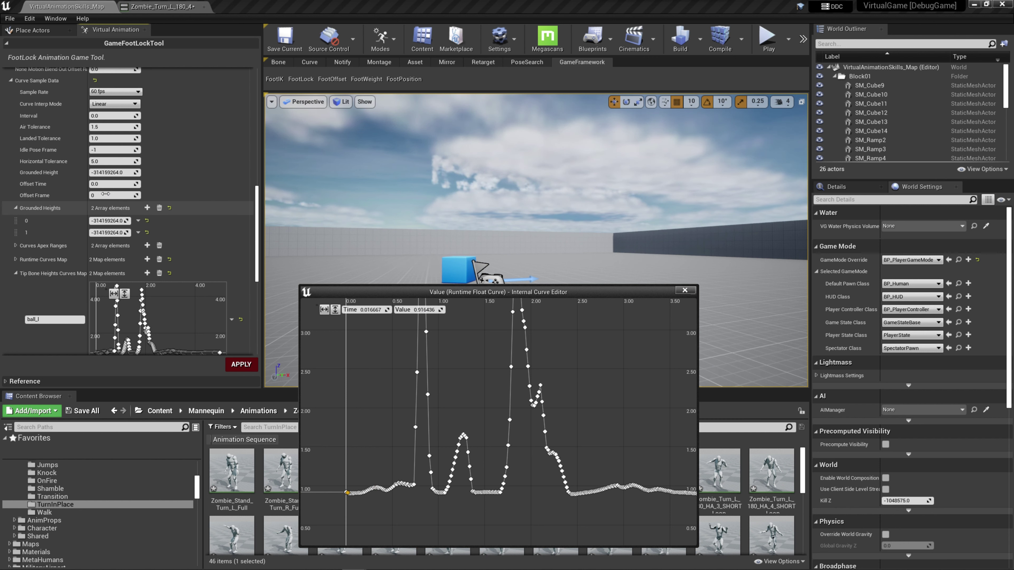
click(109, 220)
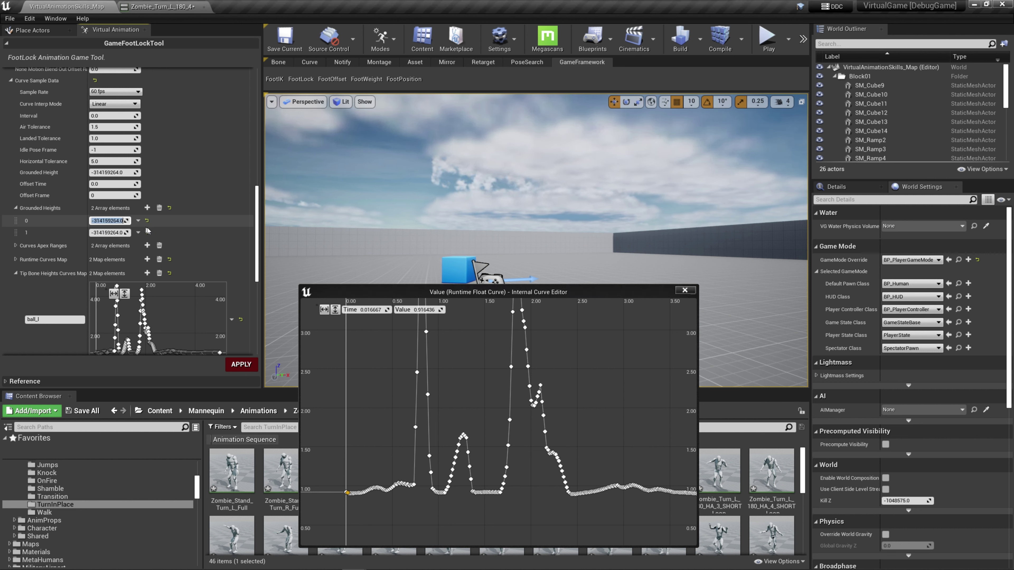
Inspect the ball_l curve key at 0.083 s, then close the enlarged curve editor.
click(355, 493)
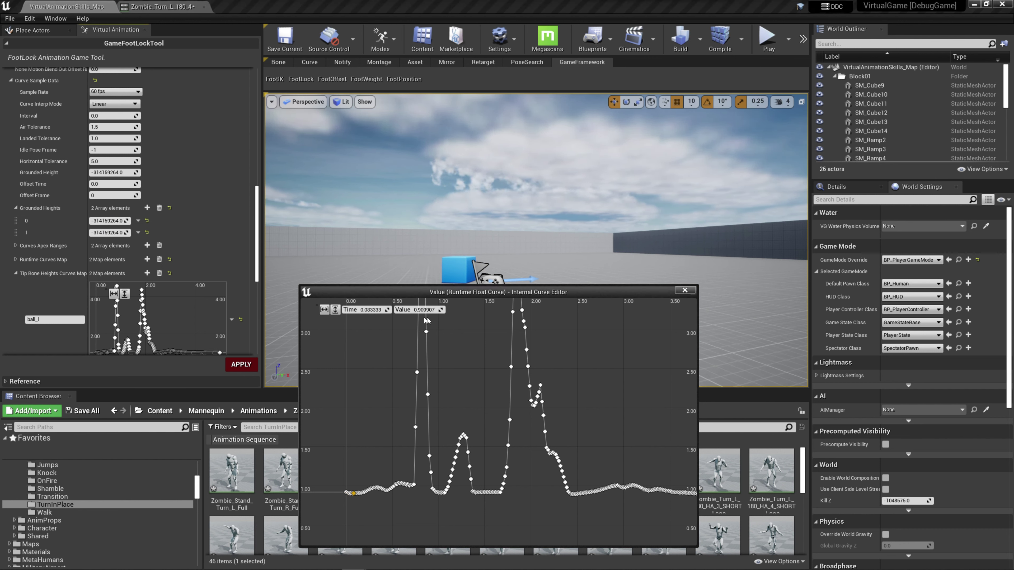
scroll(150, 275, up, 5)
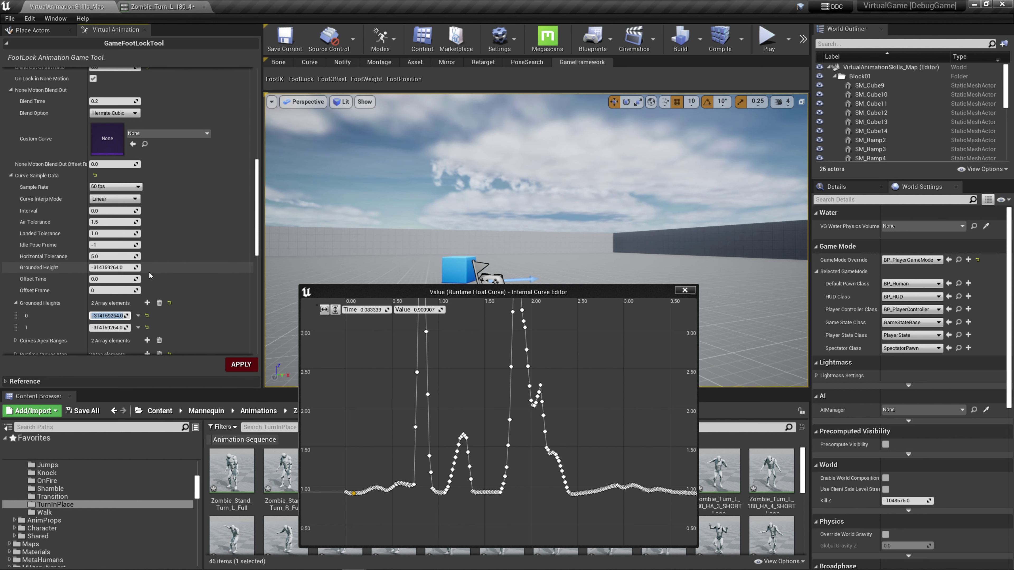
click(684, 290)
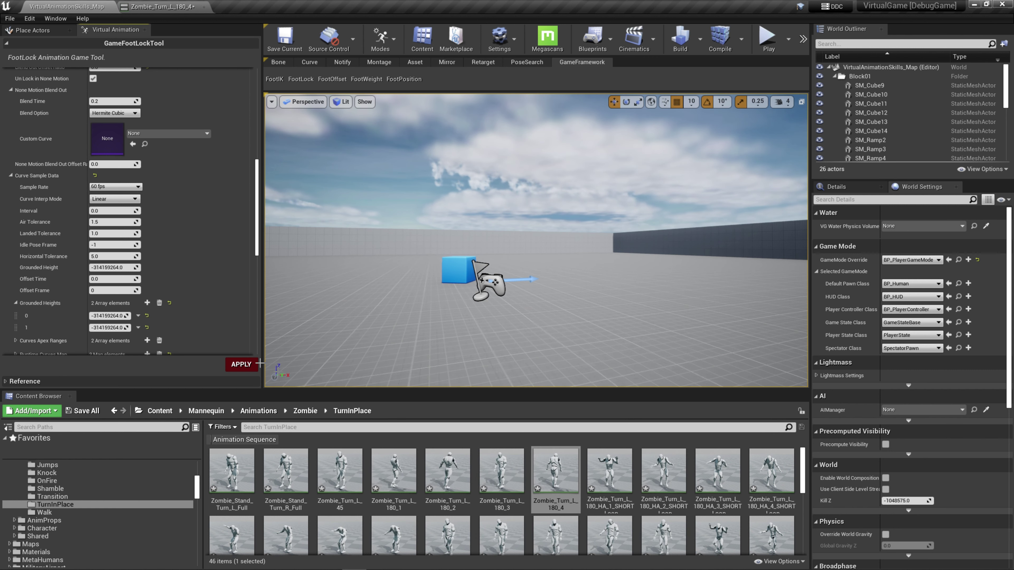
scroll(76, 310, down, 7)
scroll(81, 264, down, 1)
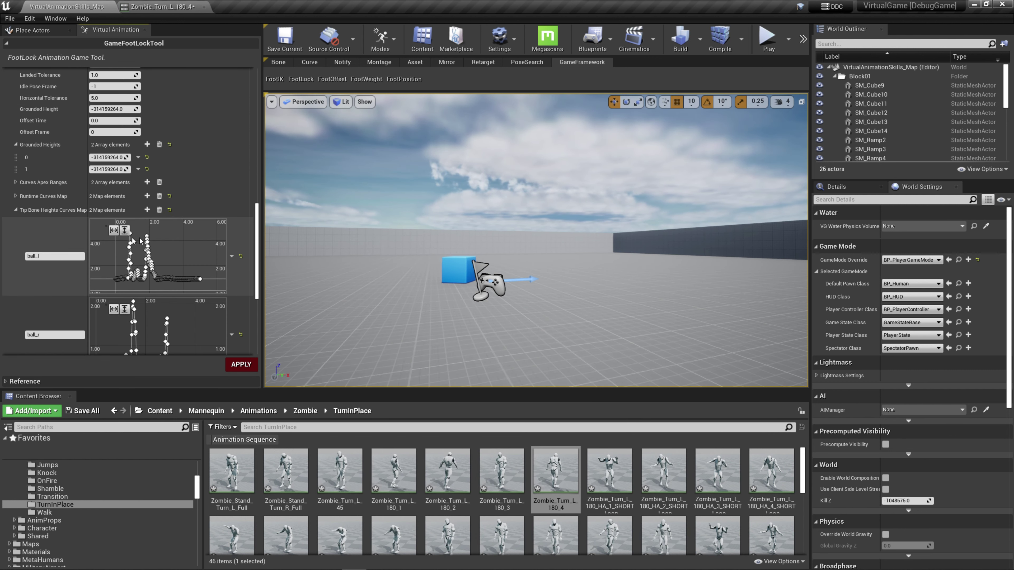
scroll(70, 222, up, 3)
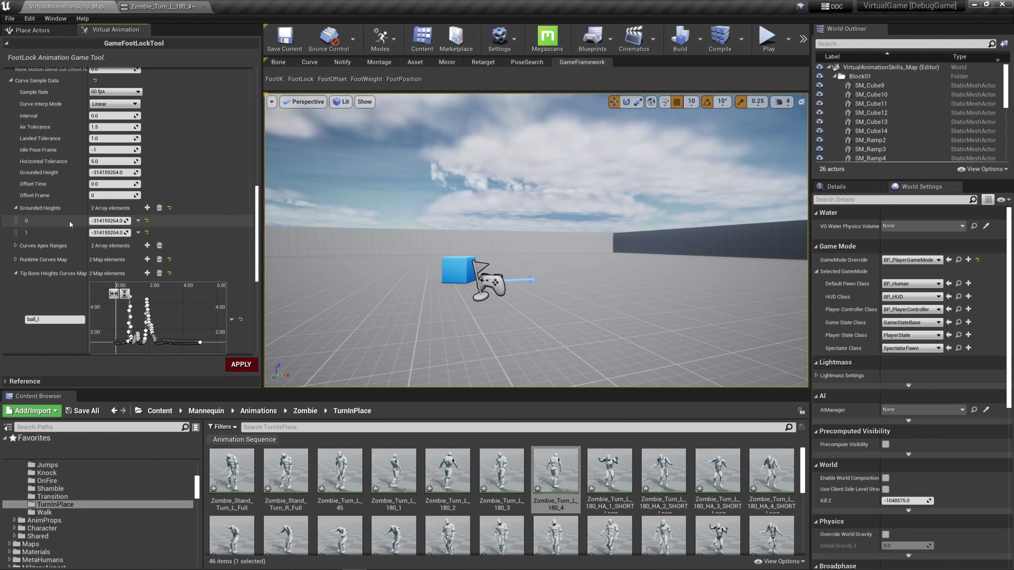
scroll(71, 221, up, 2)
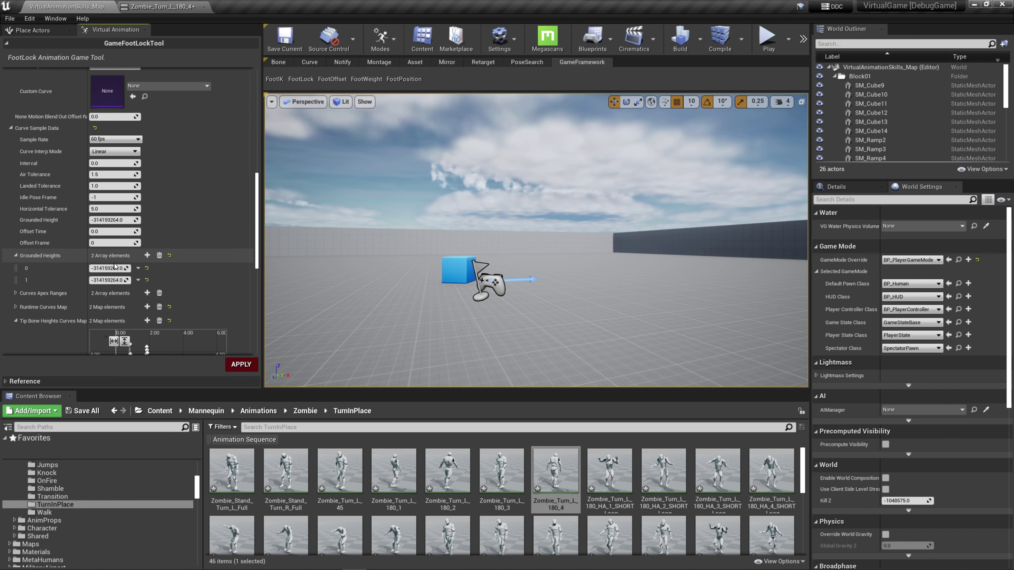
scroll(100, 280, down, 3)
Reopen the ball_l curve, inspect its first key at time 0, and close the editor.
double_click(155, 305)
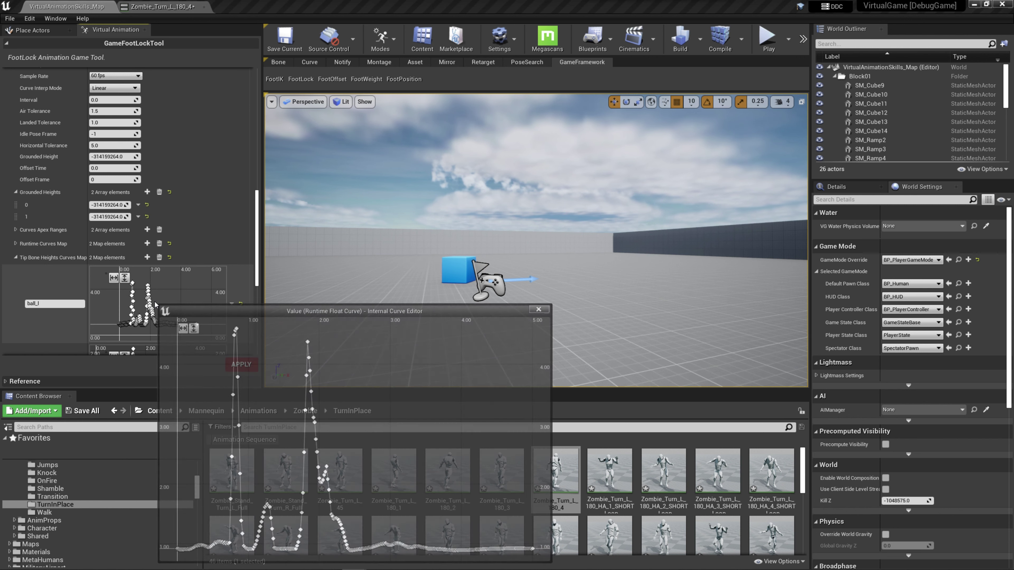
scroll(308, 500, up, 3)
click(304, 540)
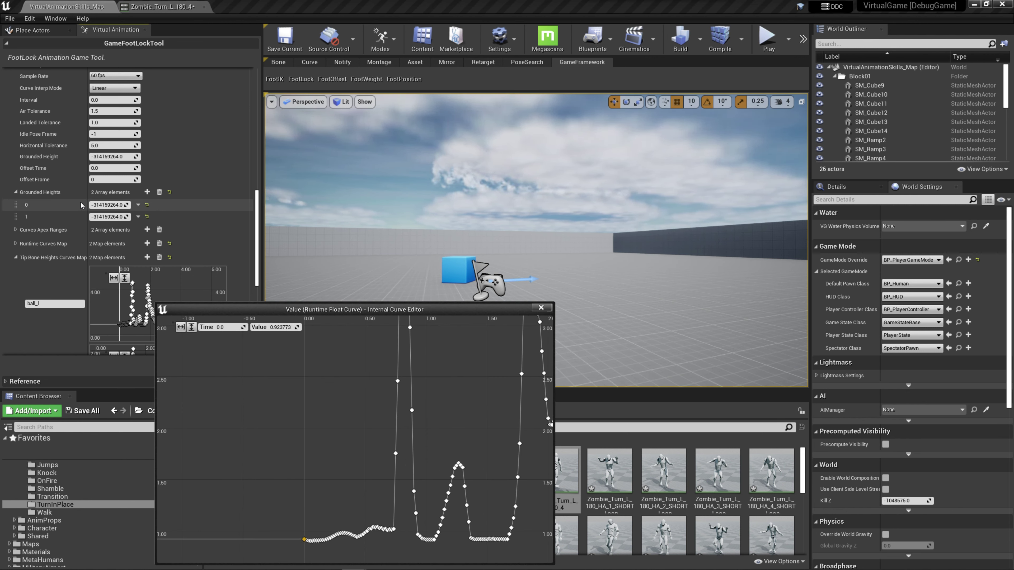
scroll(196, 256, down, 10)
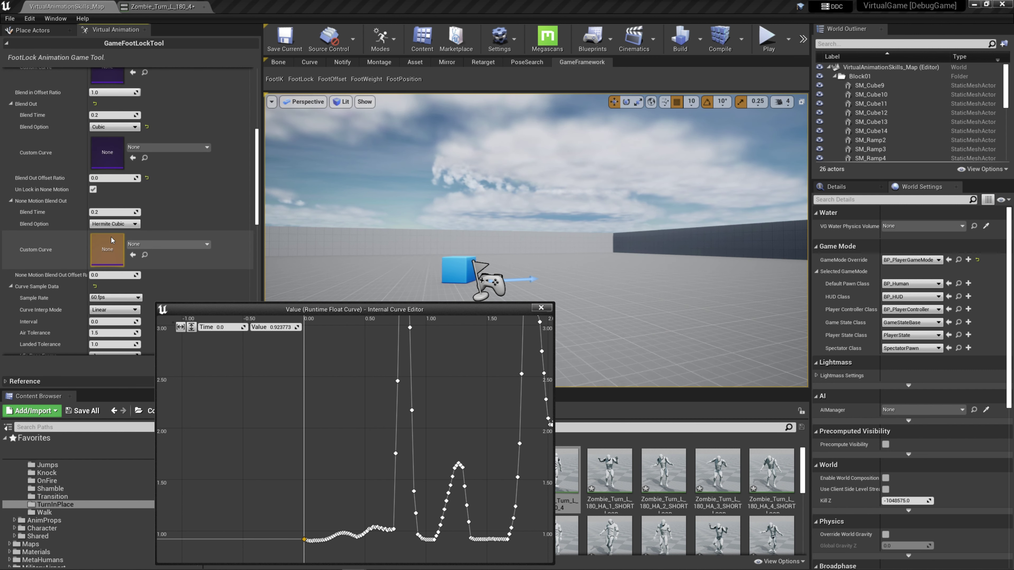
click(541, 307)
scroll(38, 169, up, 5)
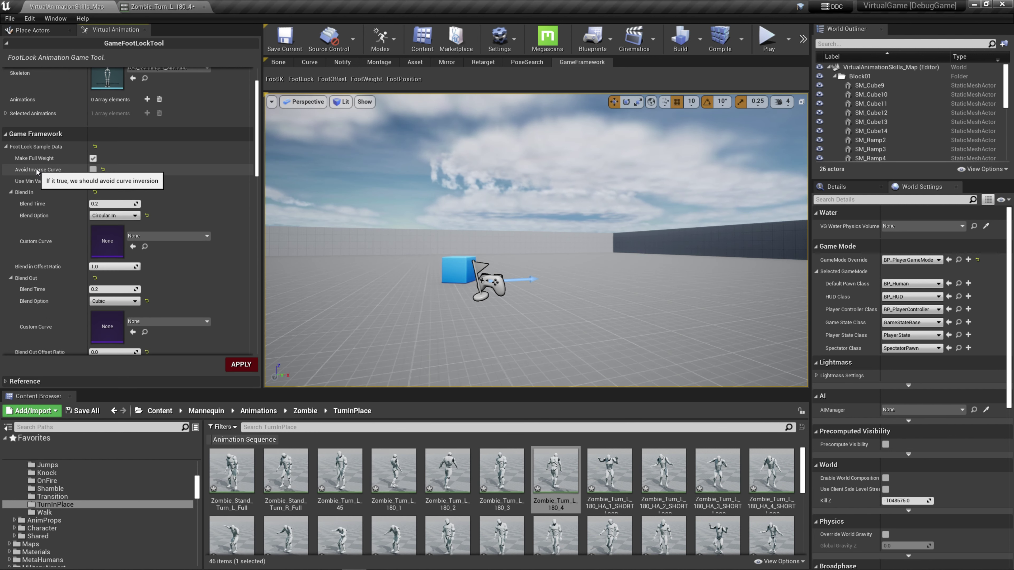
mouse_move(30, 170)
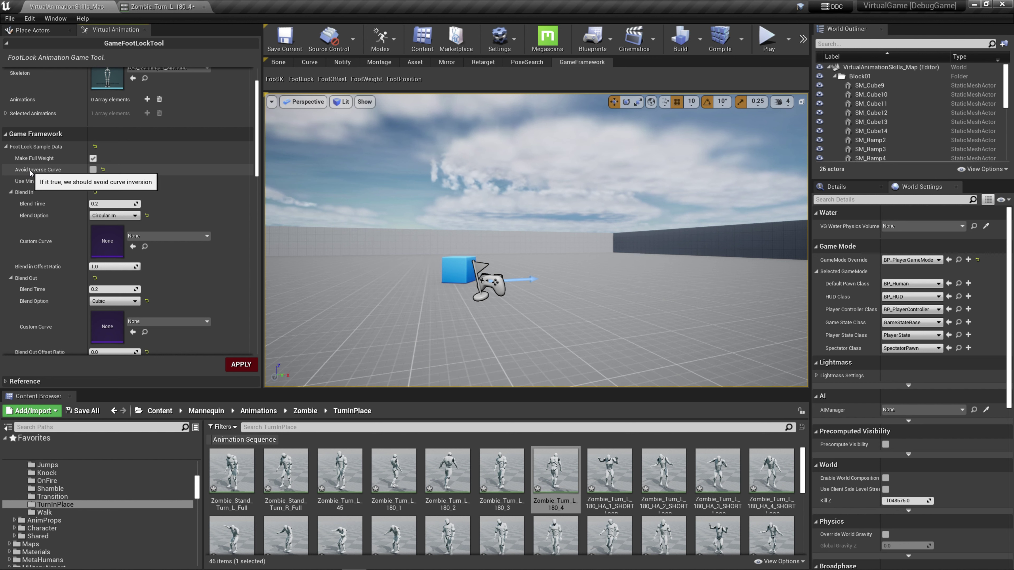